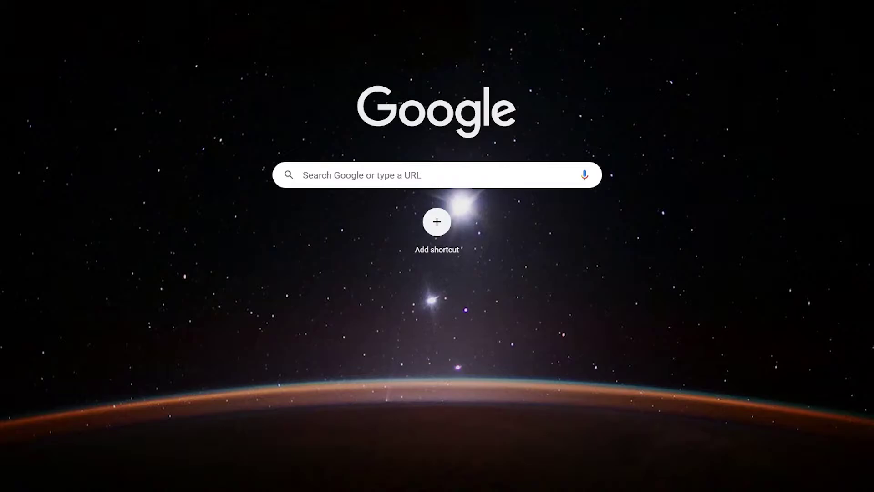
# - Search the web for "openshot download"
pyautogui.click(437, 174)
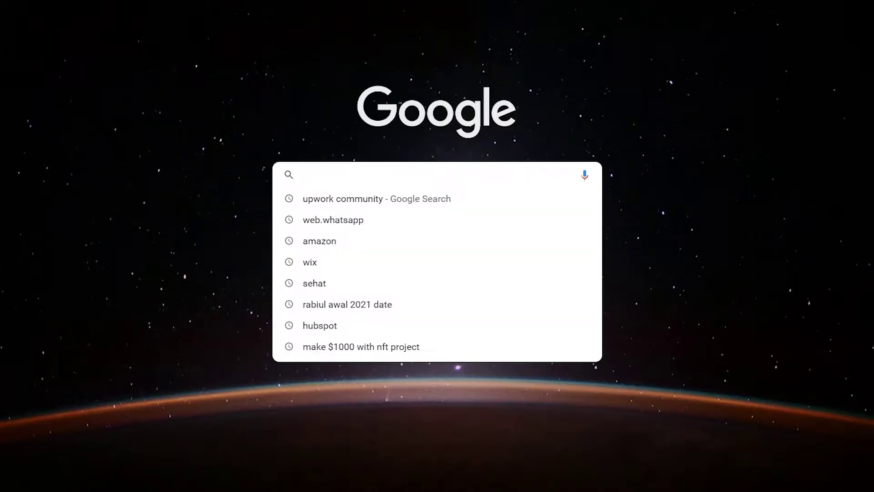
pyautogui.write('openshot downloa')
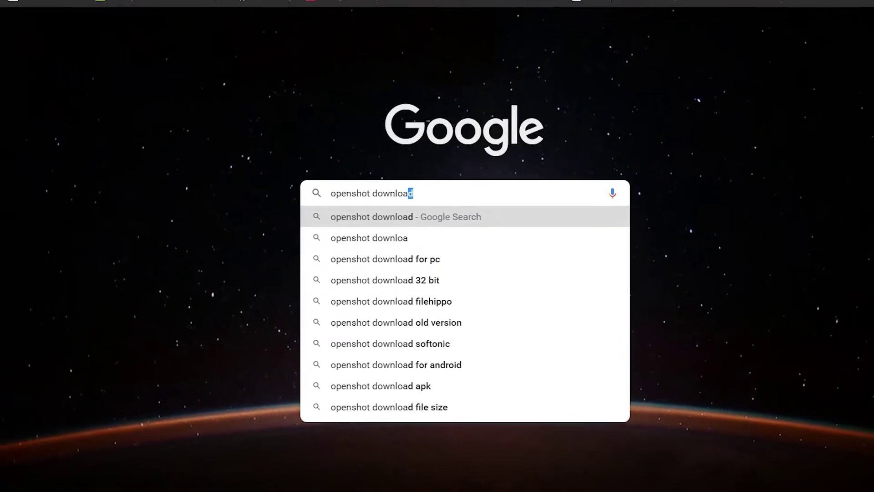
pyautogui.press('Return')
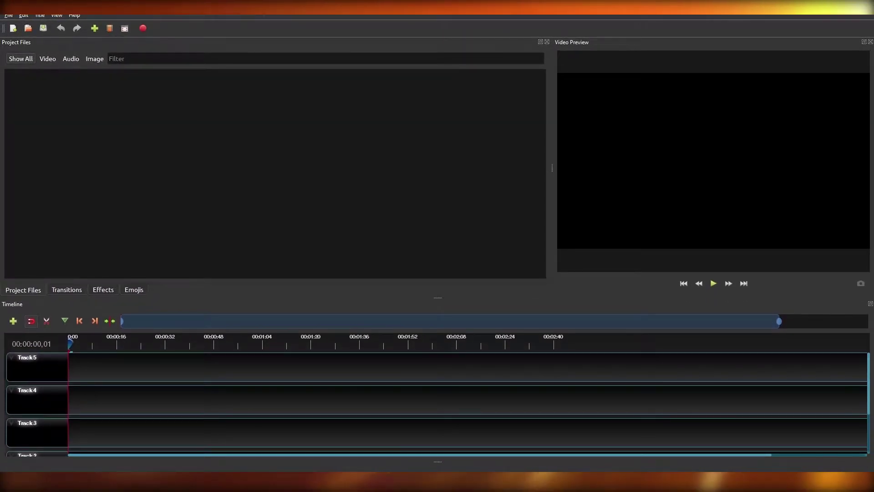
# - Resize the workspace areas to make the timeline taller and the video preview wider
pyautogui.moveTo(437, 297)
pyautogui.mouseDown()
pyautogui.moveTo(437, 337)
pyautogui.moveTo(438, 232)
pyautogui.moveTo(437, 292)
pyautogui.mouseUp()
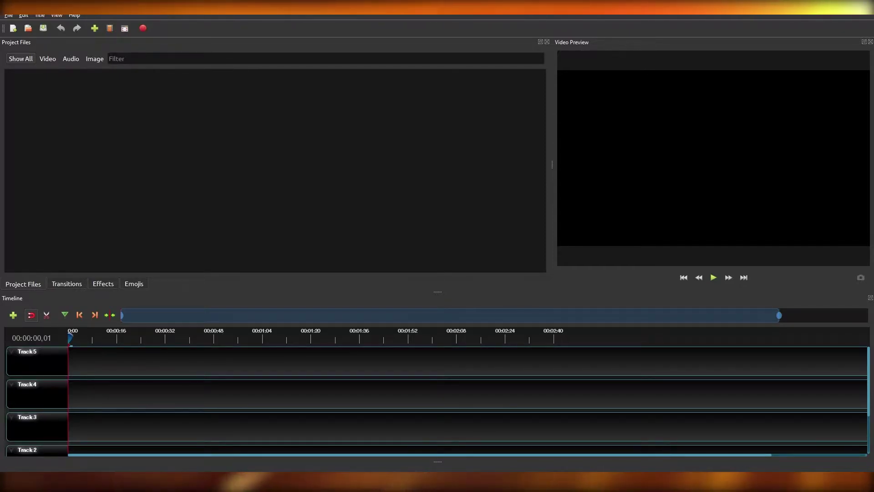
pyautogui.moveTo(438, 292); pyautogui.dragTo(437, 264)
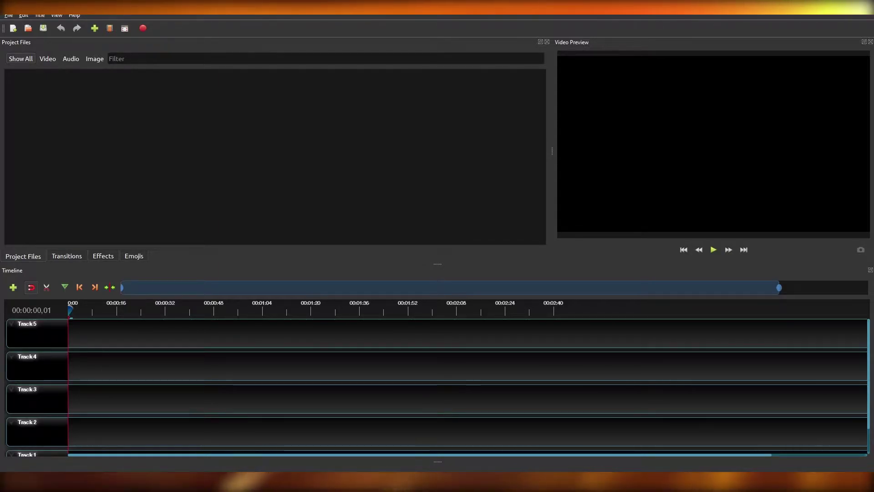
pyautogui.moveTo(552, 151); pyautogui.dragTo(470, 151)
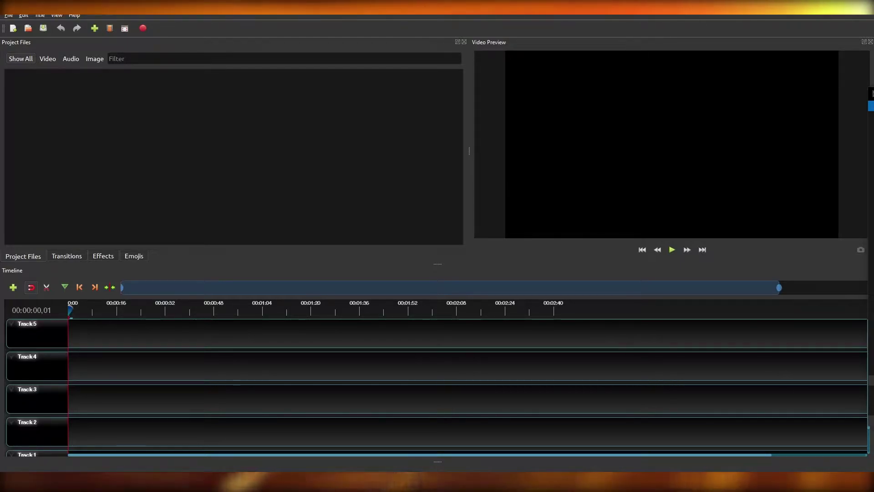
# - Import the linktree tutorial video into the project and place it at the start of Track 5
pyautogui.moveTo(860, 291); pyautogui.dragTo(134, 145)
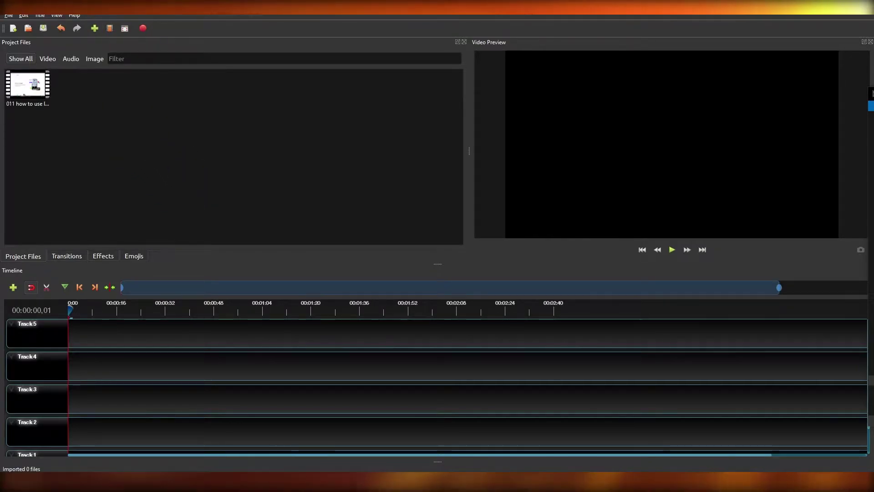
pyautogui.click(28, 86)
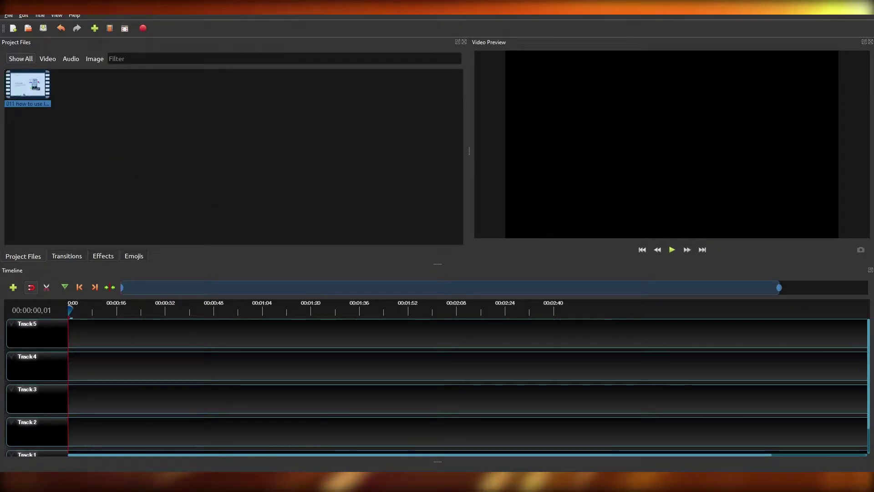
pyautogui.moveTo(27, 85); pyautogui.dragTo(73, 334)
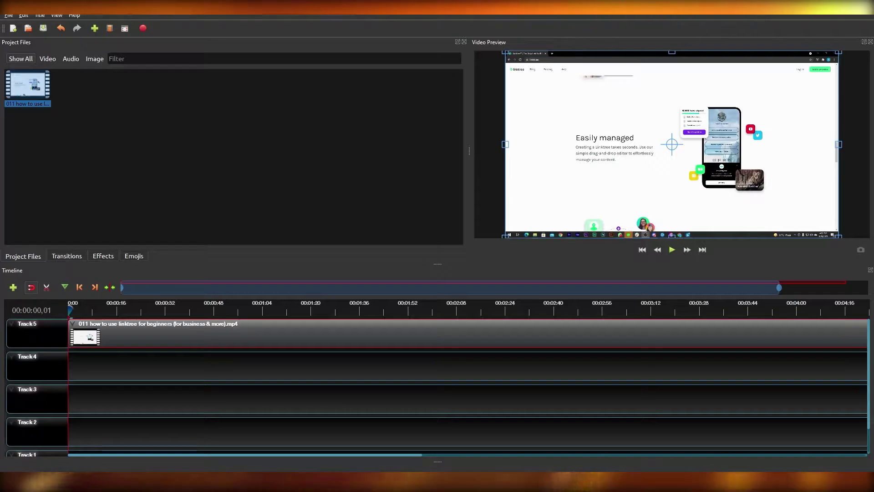
pyautogui.press('Escape')
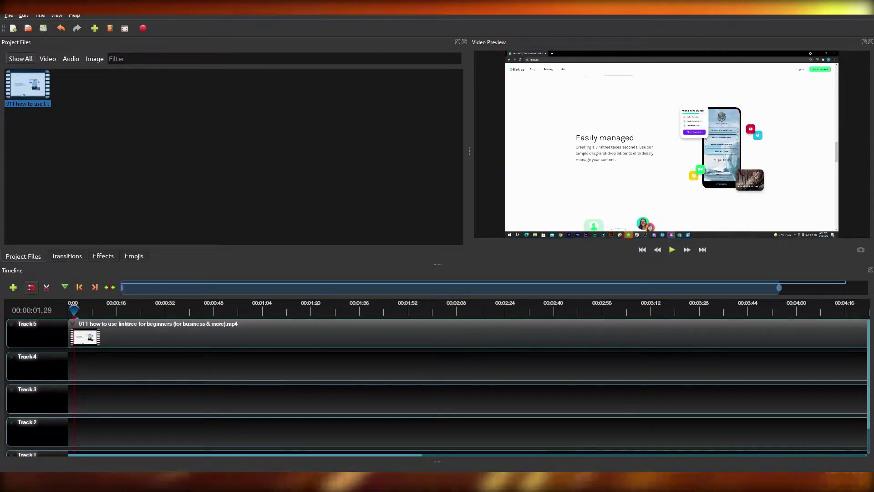
# - Play the video and scrub through it to several points, ending at about 37 seconds
pyautogui.press('space')
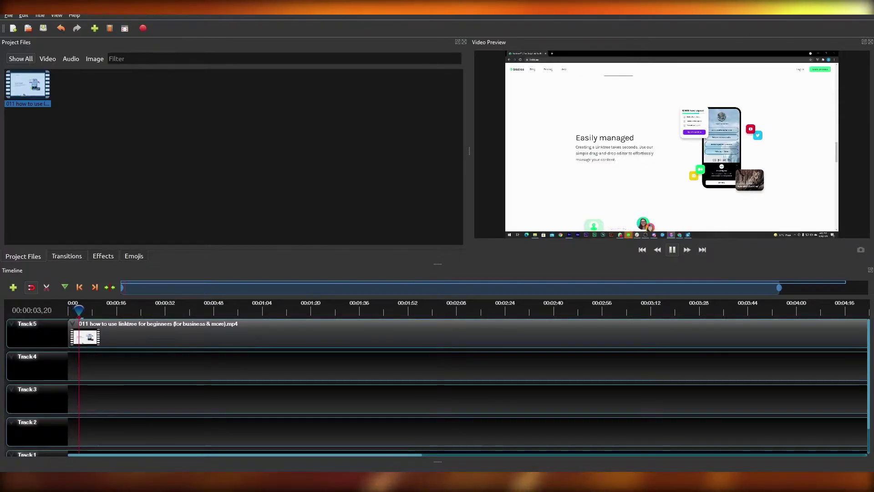
pyautogui.moveTo(79, 310); pyautogui.dragTo(337, 310)
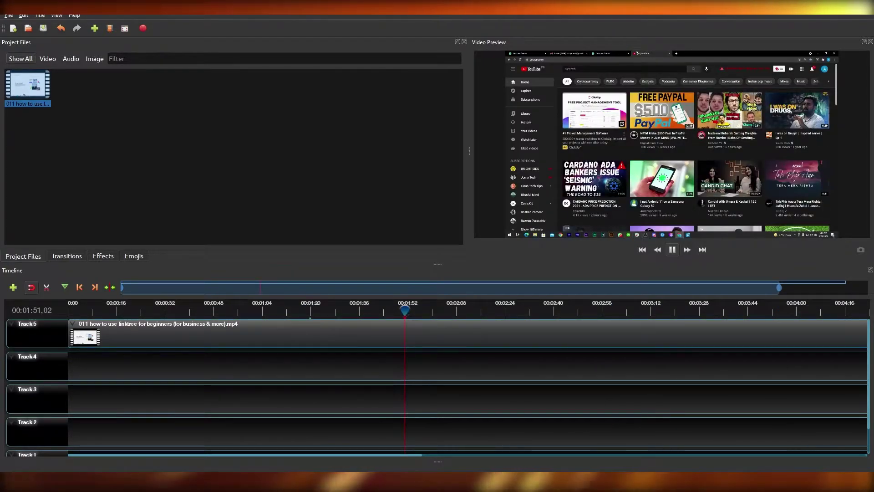
pyautogui.click(109, 311)
pyautogui.click(213, 311)
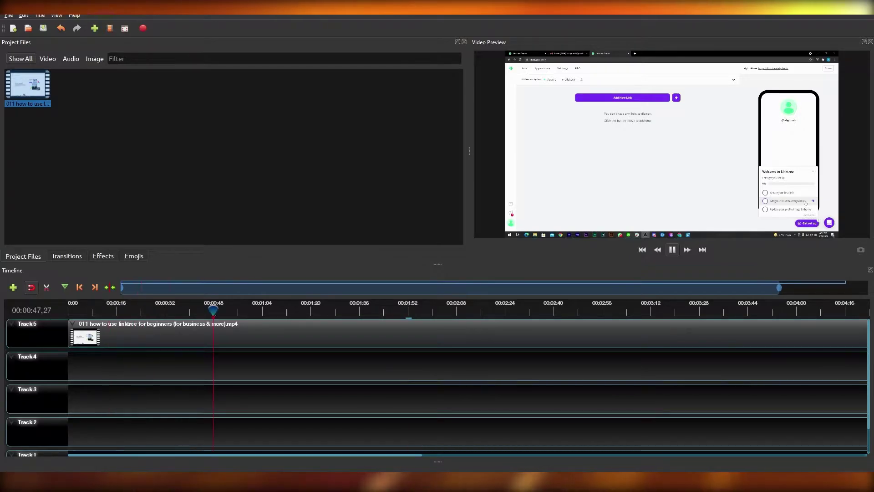
pyautogui.moveTo(213, 311); pyautogui.dragTo(174, 311)
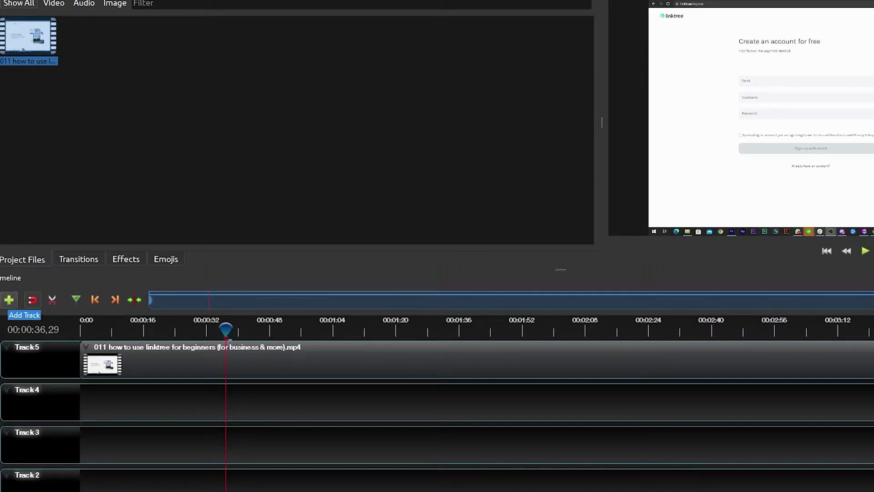
# - Split the clip on Track 5 at about 12 seconds with the Razor tool
pyautogui.scroll(-1, 437, 410)
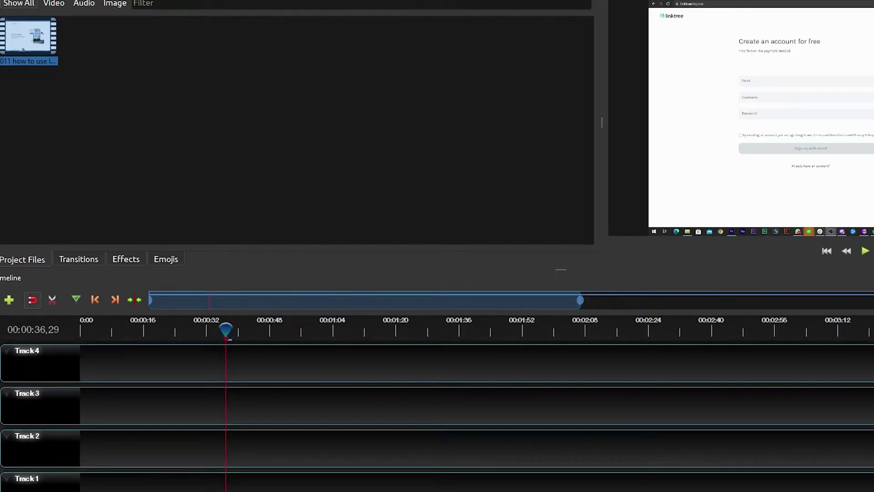
pyautogui.scroll(1, 455, 410)
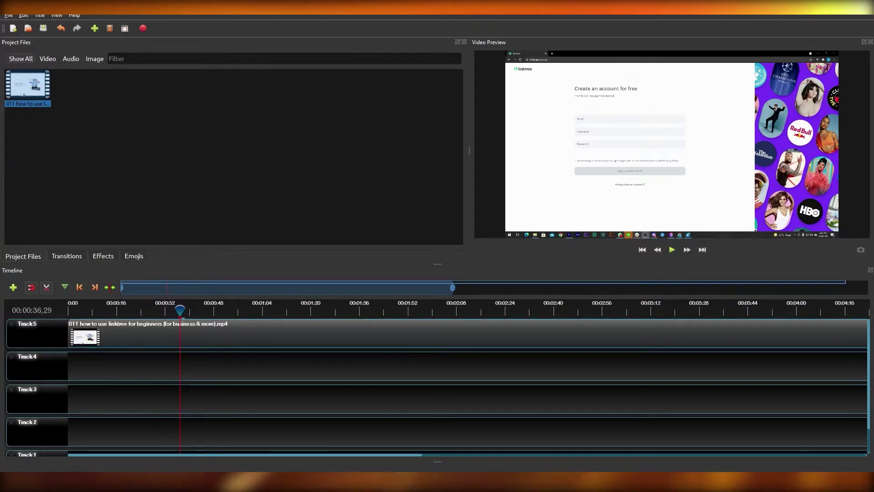
pyautogui.click(106, 335)
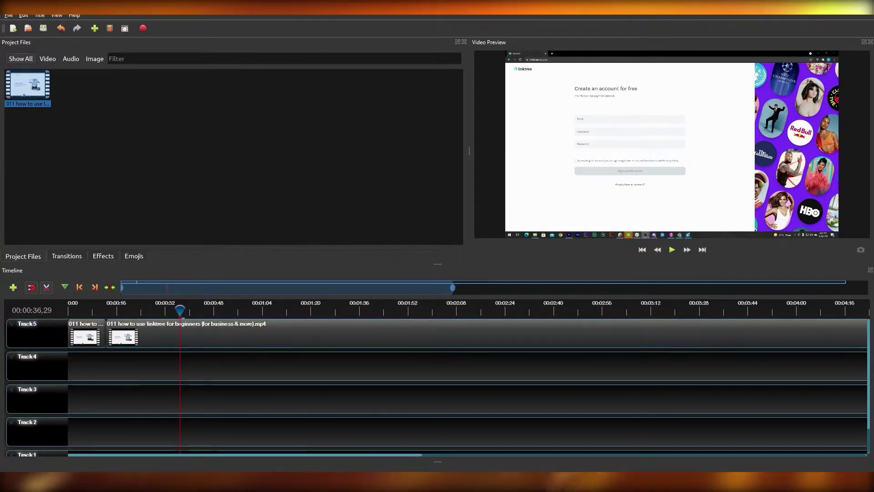
pyautogui.click(47, 287)
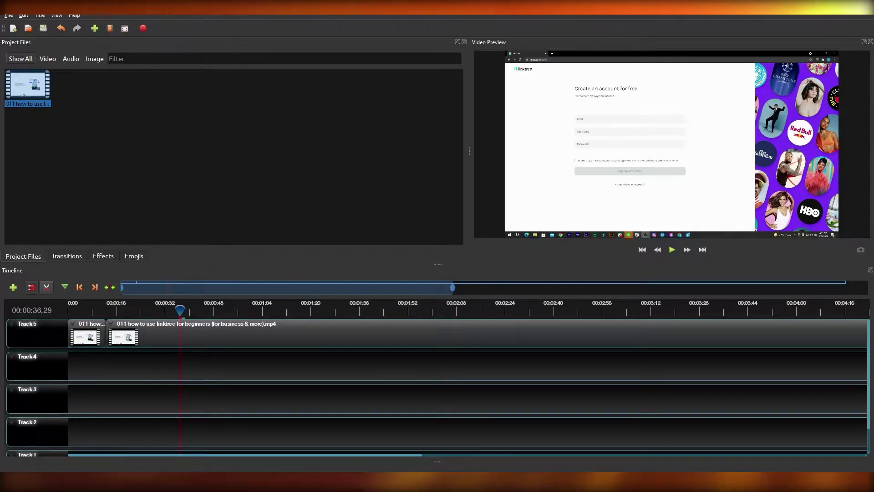
# - Try the longer clip segment on Track 4 overlapping the first one, preview it, and return it to Track 5 at the cut
pyautogui.moveTo(157, 336); pyautogui.dragTo(149, 368)
pyautogui.click(97, 310)
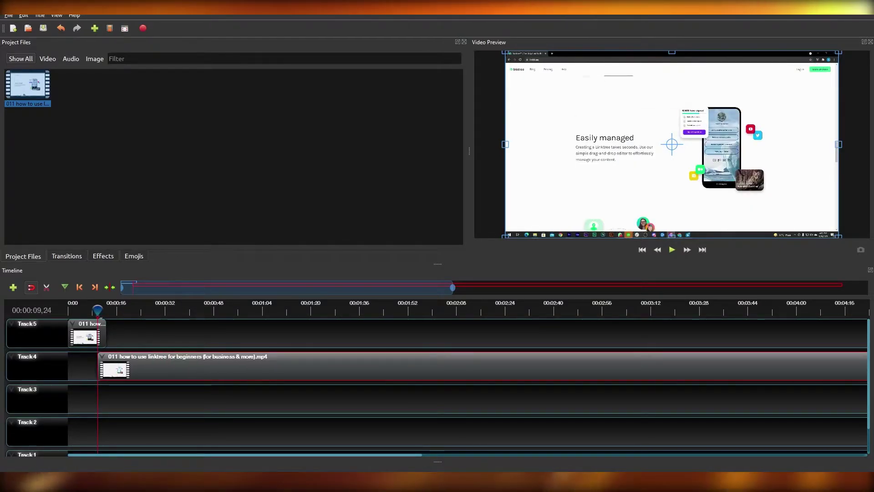
pyautogui.press('space')
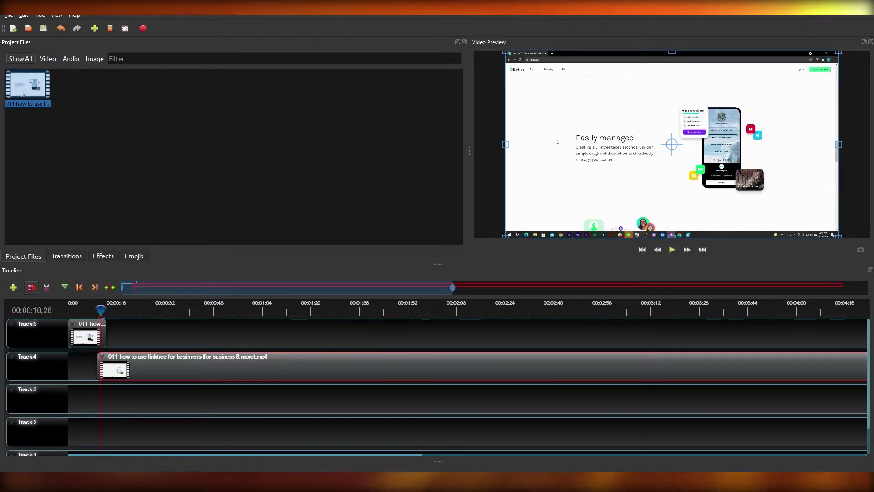
pyautogui.moveTo(154, 368); pyautogui.dragTo(154, 335)
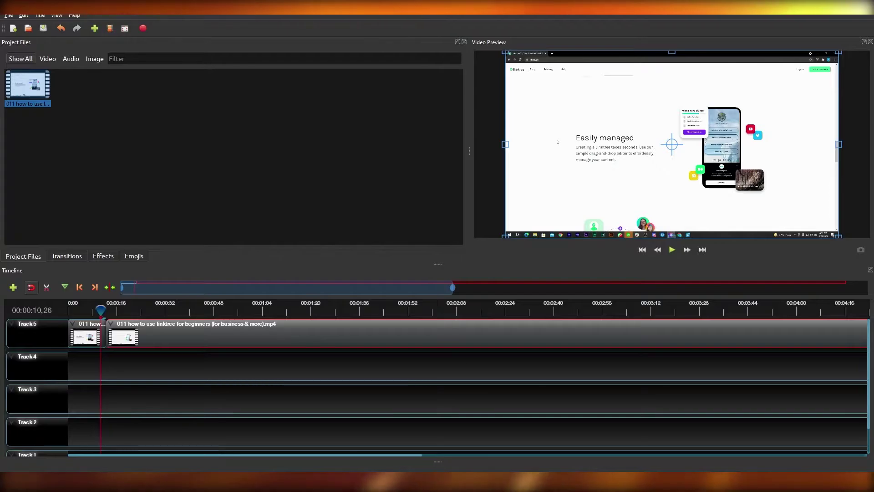
pyautogui.hotkey('ctrl', 'shift', 'a')
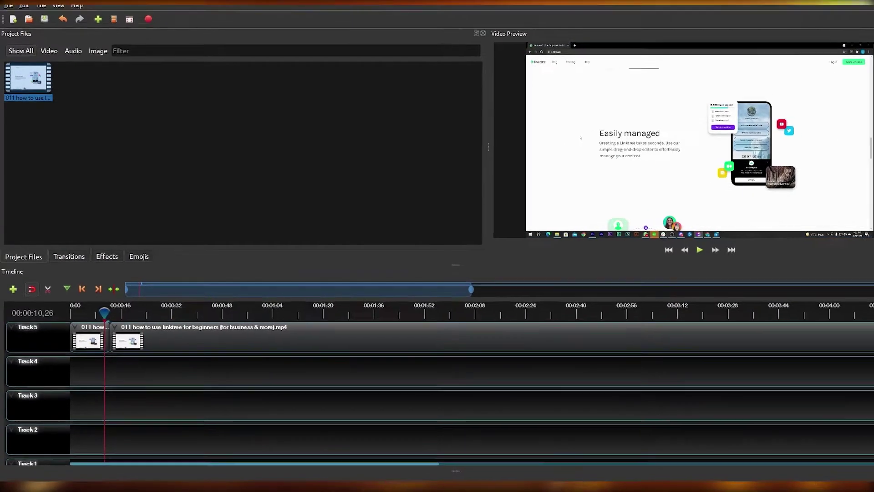
# - Browse the transitions and place Future 4 over the cut between the two clips on Track 5
pyautogui.click(66, 256)
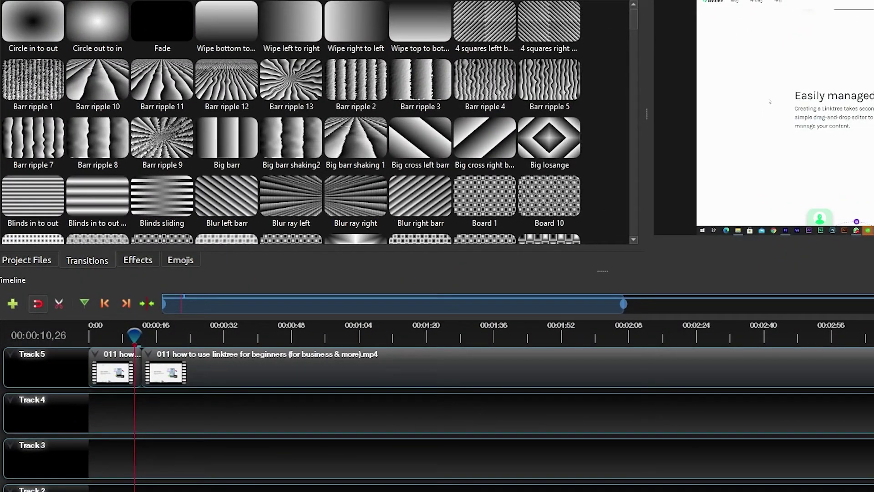
pyautogui.scroll(-15, 291, 123)
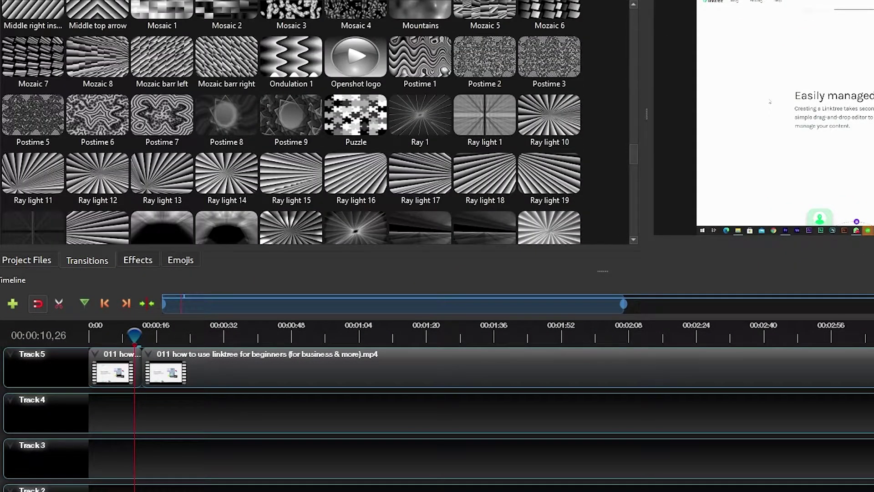
pyautogui.scroll(15, 291, 123)
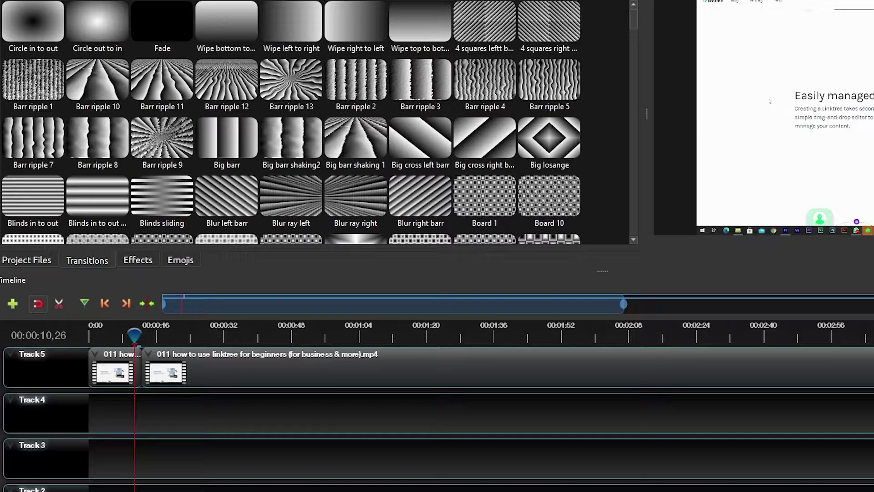
pyautogui.scroll(-3, 292, 123)
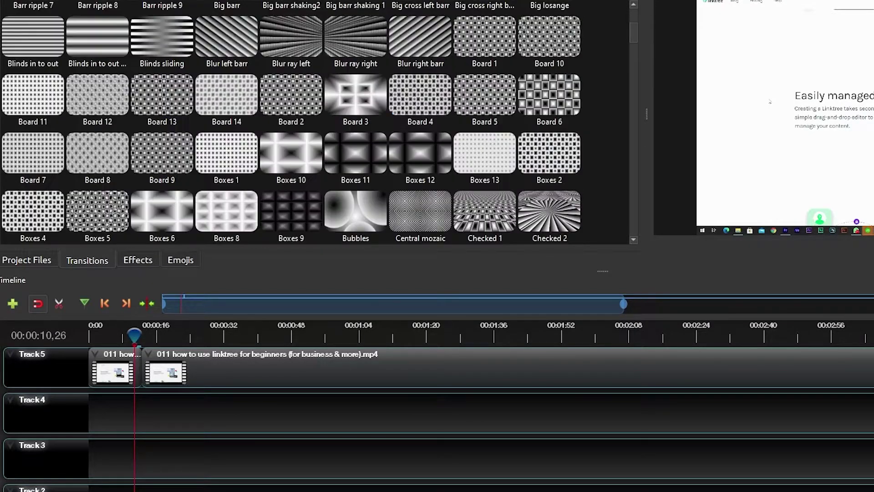
pyautogui.scroll(-6, 292, 123)
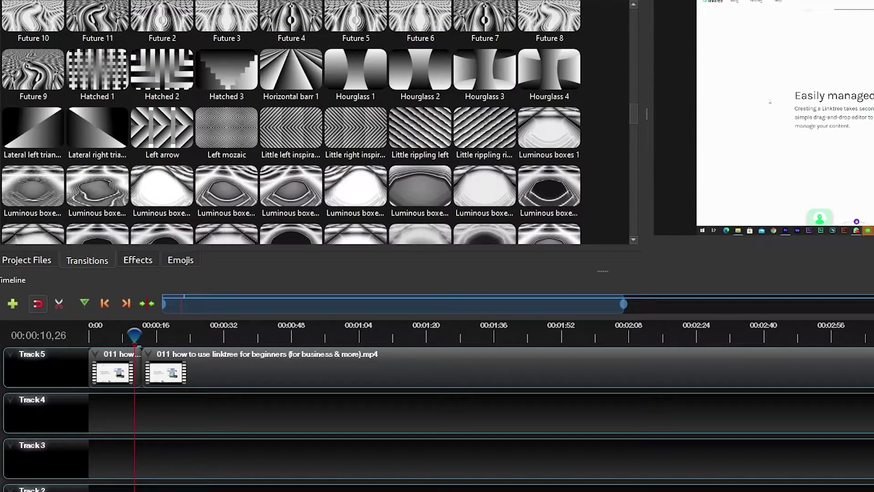
pyautogui.scroll(-5, 292, 123)
pyautogui.scroll(5, 291, 123)
pyautogui.scroll(3, 292, 123)
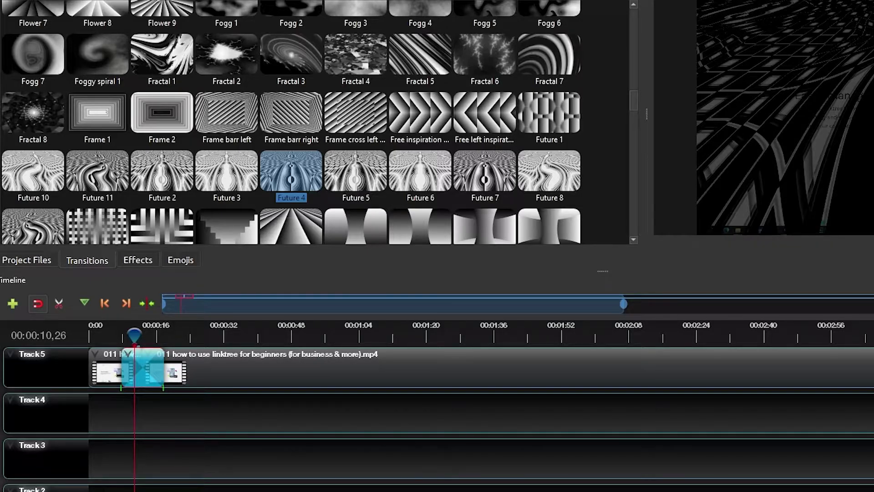
# - Preview the Future 4 transition, shorten it to about 4 seconds around the cut, and play it back
pyautogui.moveTo(135, 336); pyautogui.dragTo(119, 335)
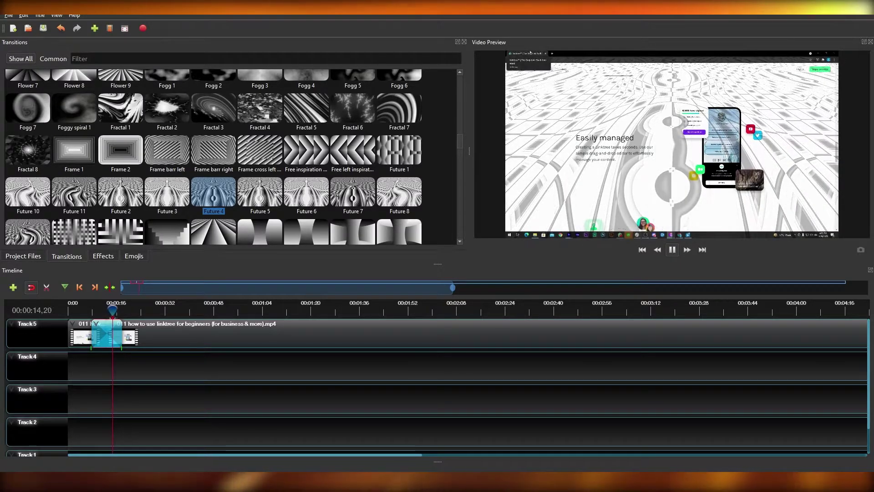
pyautogui.press('space')
pyautogui.moveTo(106, 335); pyautogui.dragTo(97, 335)
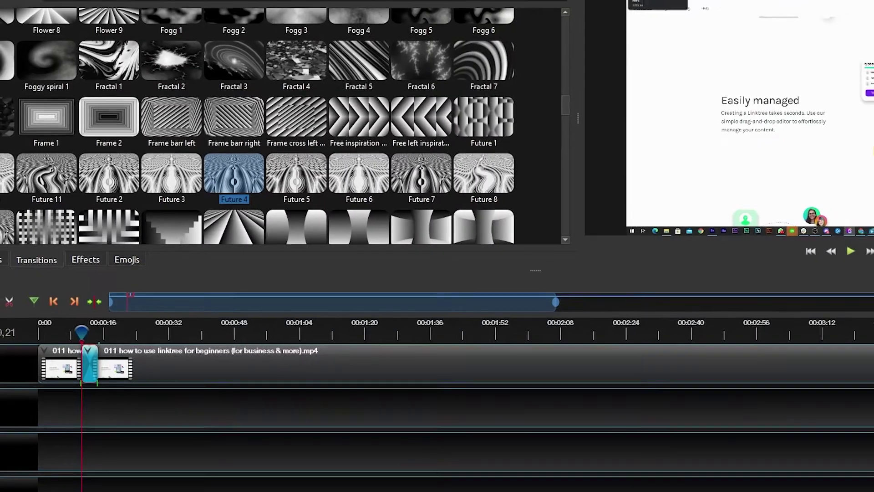
pyautogui.click(73, 336)
pyautogui.press('space')
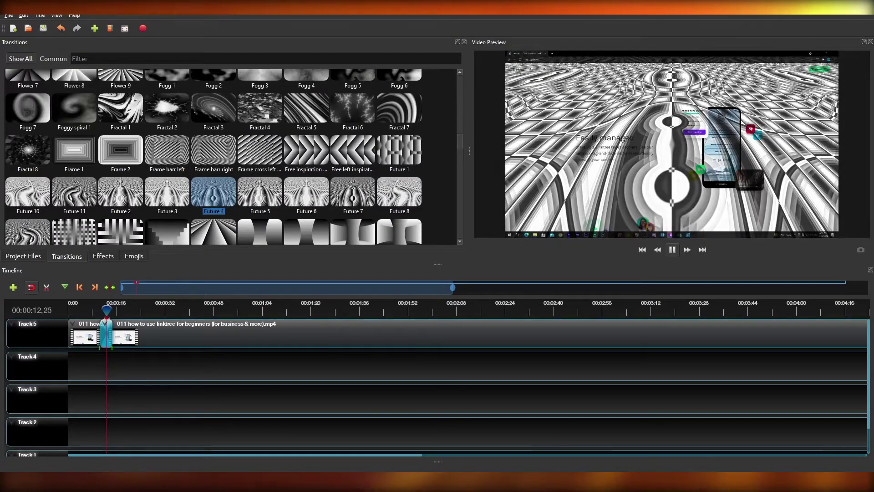
pyautogui.press('space')
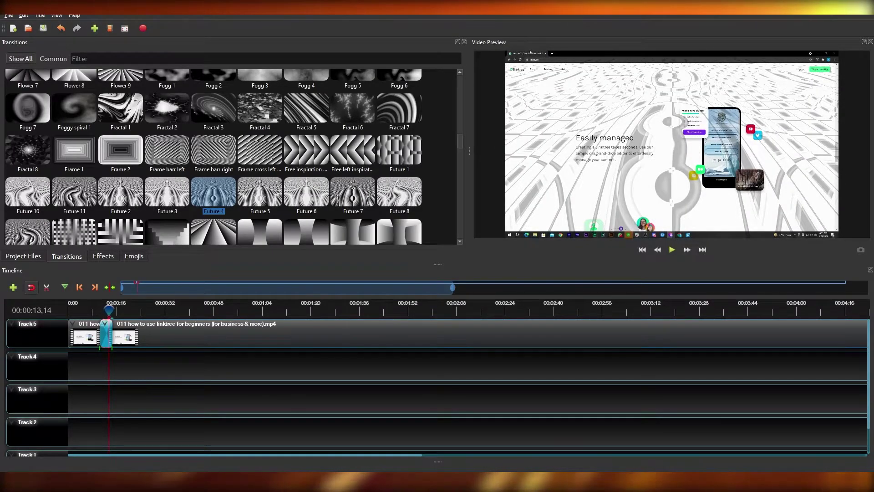
# - Add the Fractal 5 transition on Track 5 at about 19 seconds and move the longer clip segment to Track 4
pyautogui.moveTo(307, 107); pyautogui.dragTo(140, 334)
pyautogui.moveTo(109, 310); pyautogui.dragTo(176, 367)
pyautogui.moveTo(141, 337); pyautogui.dragTo(142, 337)
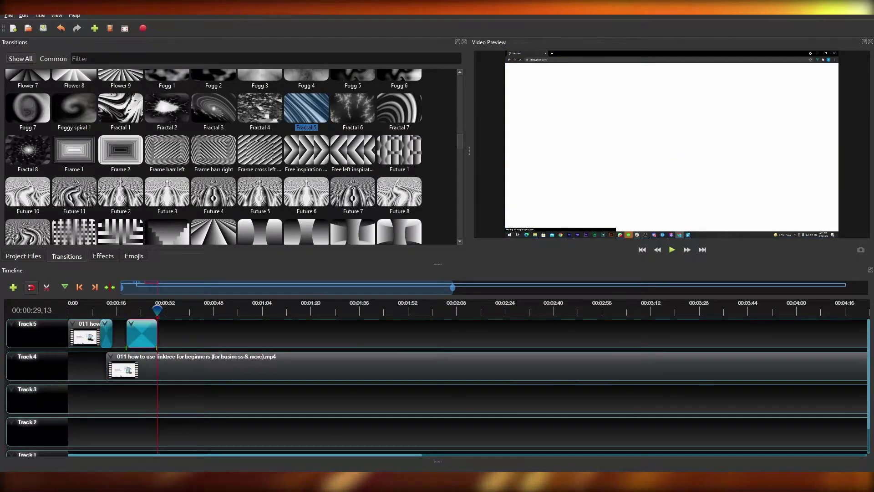
# - Move the short clip segment from Track 5 to Track 4 and the longer segment to Track 3
pyautogui.moveTo(87, 336); pyautogui.dragTo(87, 368)
pyautogui.moveTo(182, 367); pyautogui.dragTo(182, 399)
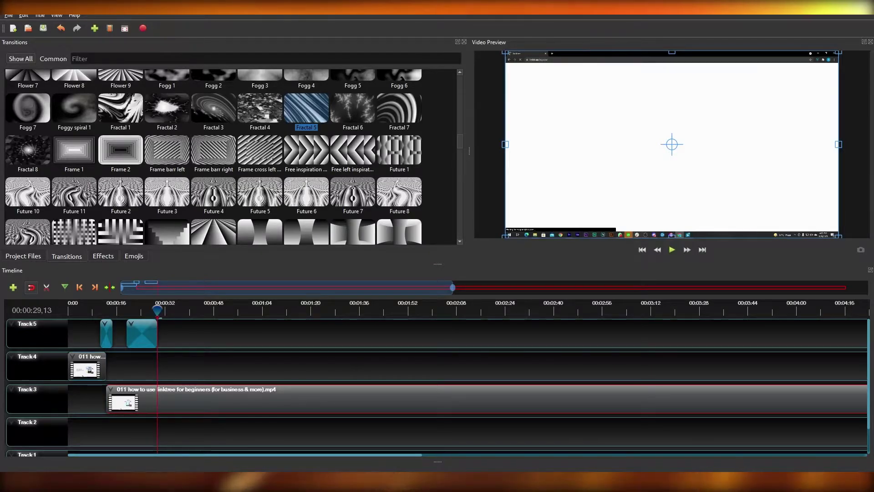
pyautogui.click(142, 336)
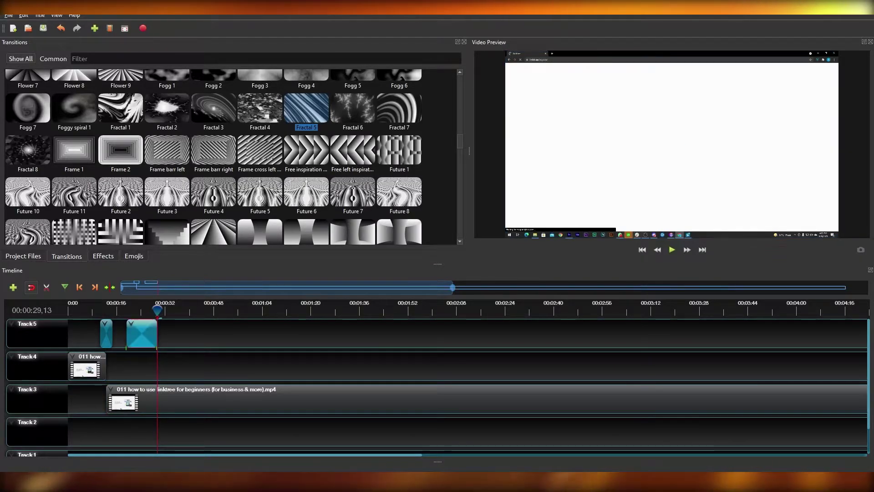
# - Delete the Fractal 5 transition from Track 5 and preview the playback around the remaining Future 4 transition
pyautogui.press('Delete')
pyautogui.click(100, 311)
pyautogui.click(106, 336)
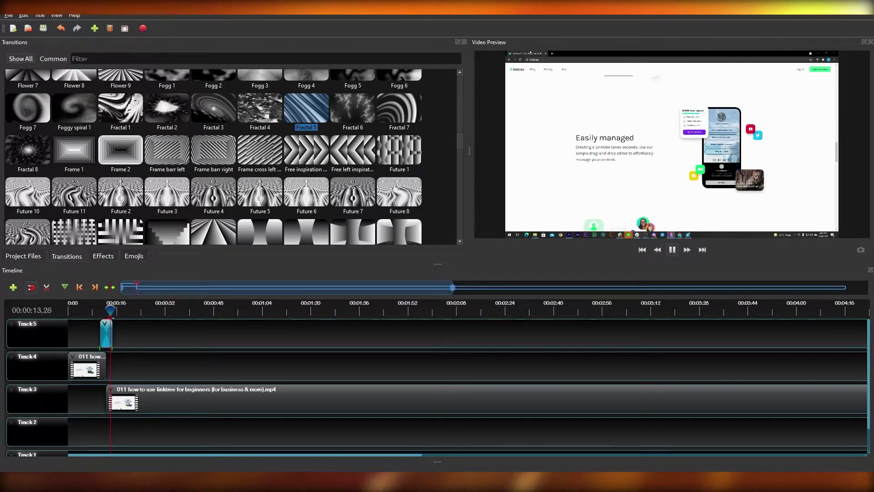
pyautogui.click(98, 311)
pyautogui.moveTo(98, 311); pyautogui.dragTo(122, 311)
# - Move the short and the longer clip segments back to Track 5 and play from the transition onward
pyautogui.moveTo(87, 365); pyautogui.dragTo(86, 333)
pyautogui.moveTo(125, 399); pyautogui.dragTo(125, 334)
pyautogui.click(110, 311)
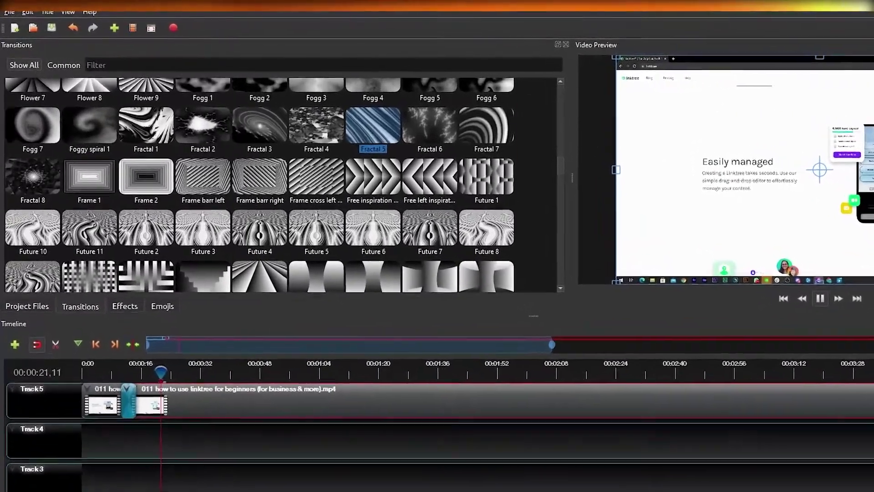
# - Browse the video effects and apply the Crop effect to the longer clip on Track 5
pyautogui.click(110, 273)
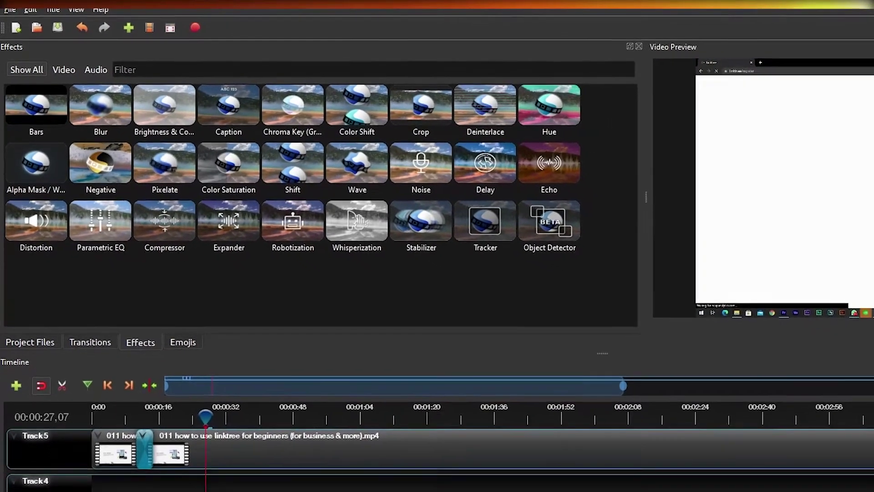
pyautogui.click(214, 462)
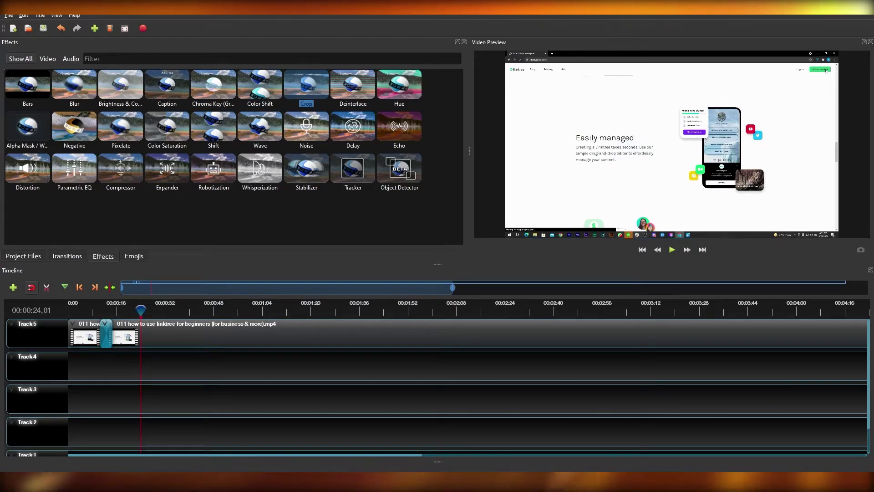
pyautogui.click(182, 336)
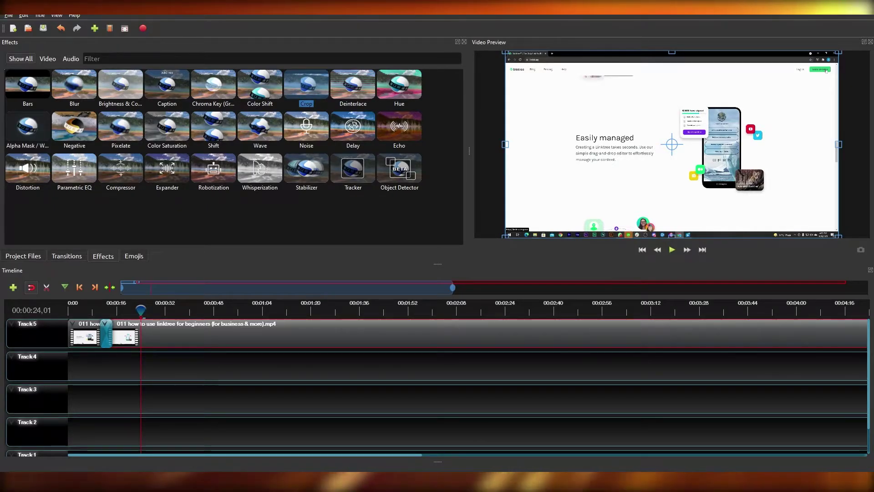
pyautogui.moveTo(307, 85); pyautogui.dragTo(182, 336)
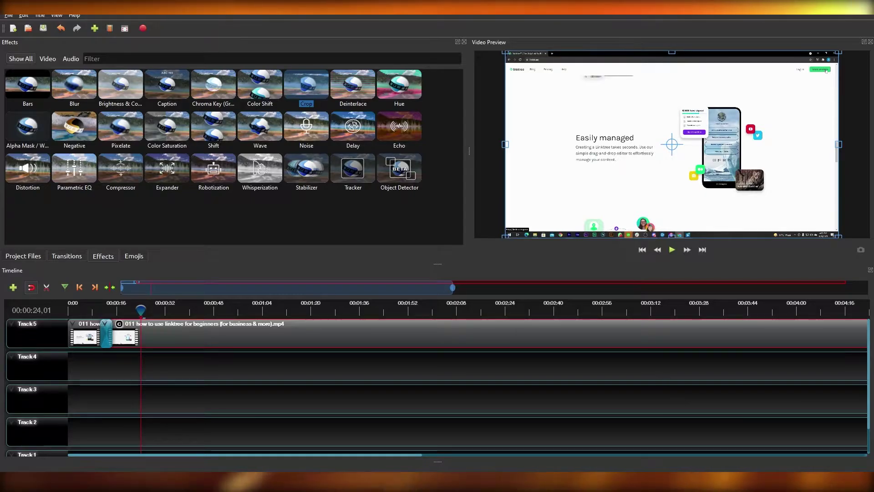
pyautogui.rightClick(178, 334)
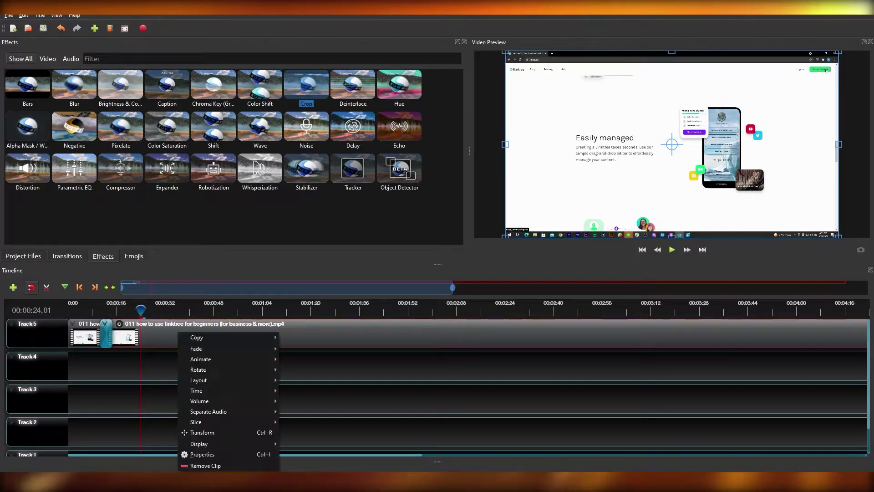
pyautogui.click(177, 334)
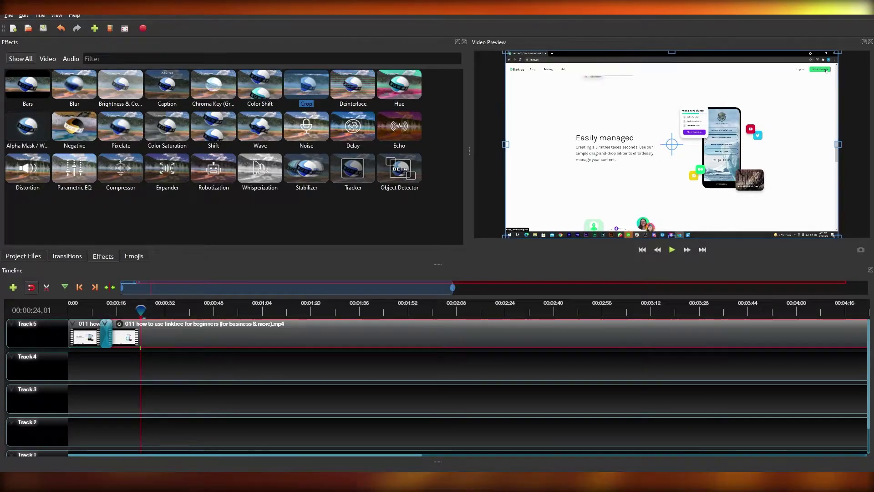
# - Try to crop the longer clip by resizing its frame in the preview, and undo the resize
pyautogui.moveTo(506, 52); pyautogui.dragTo(507, 82)
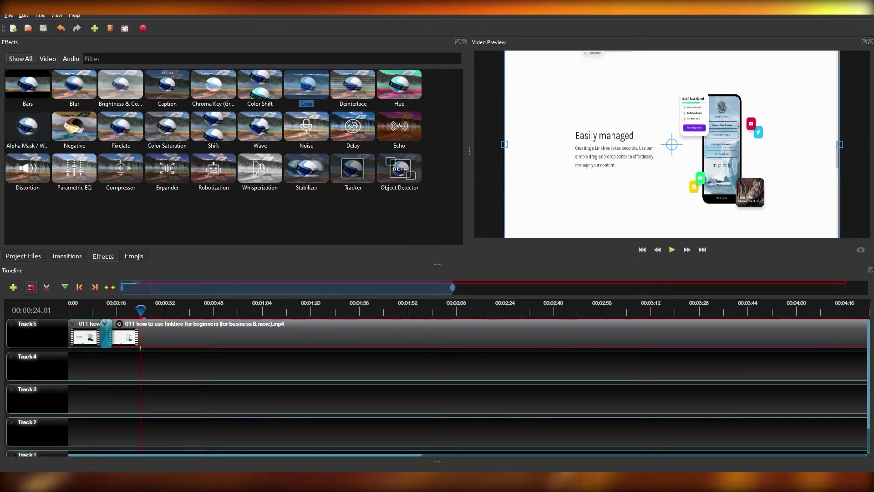
pyautogui.hotkey('ctrl', 'z')
pyautogui.hotkey('ctrl', 'z')
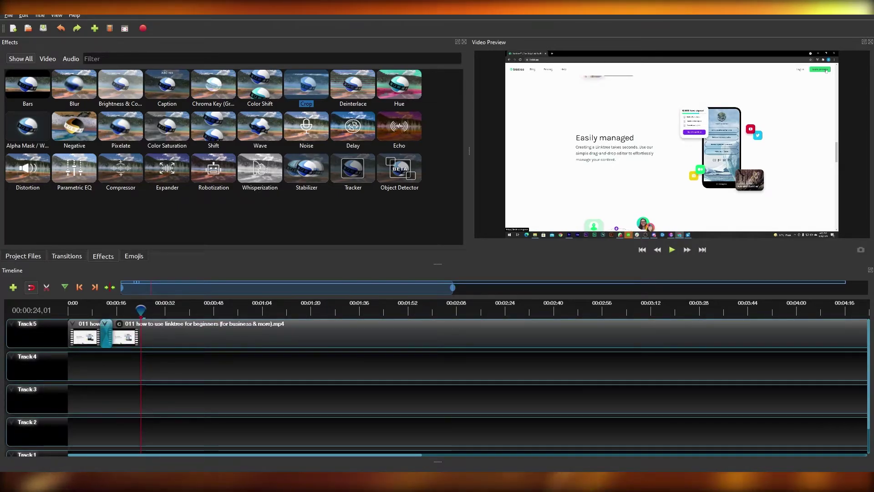
# - Show the effects with their descriptions and apply the Caption effect to the longer clip on Track 5
pyautogui.click(210, 336)
pyautogui.click(306, 168)
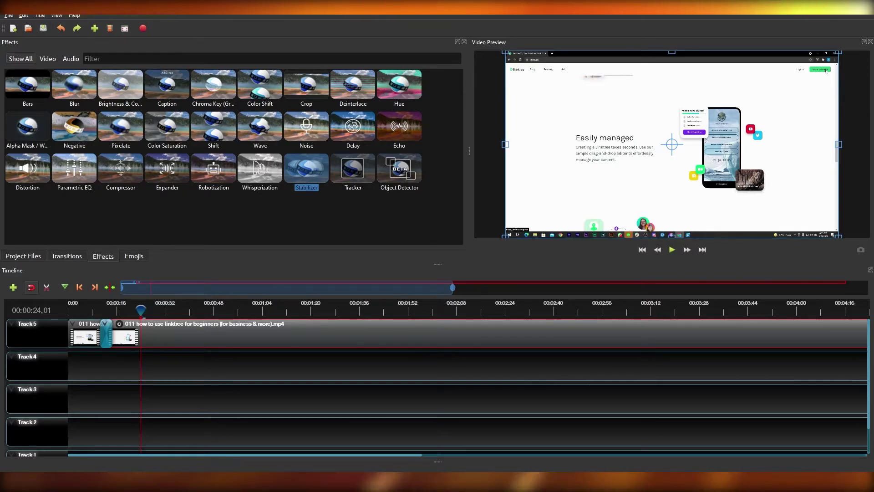
pyautogui.click(213, 86)
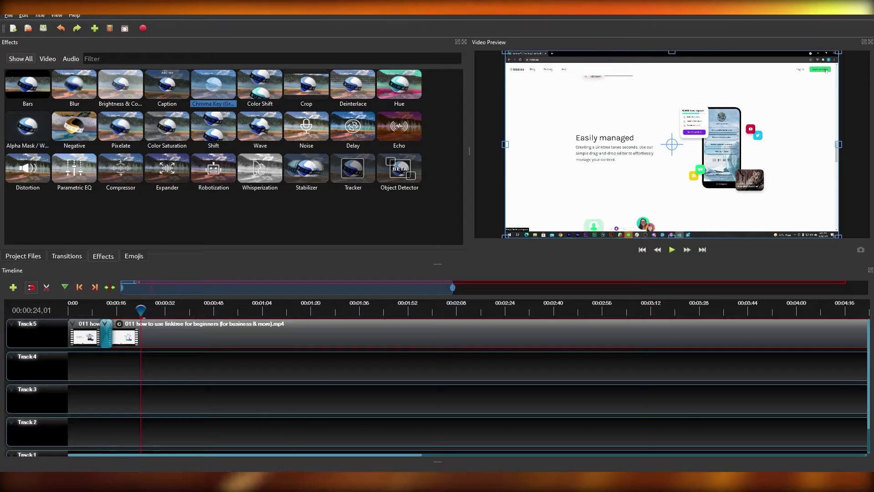
pyautogui.click(167, 85)
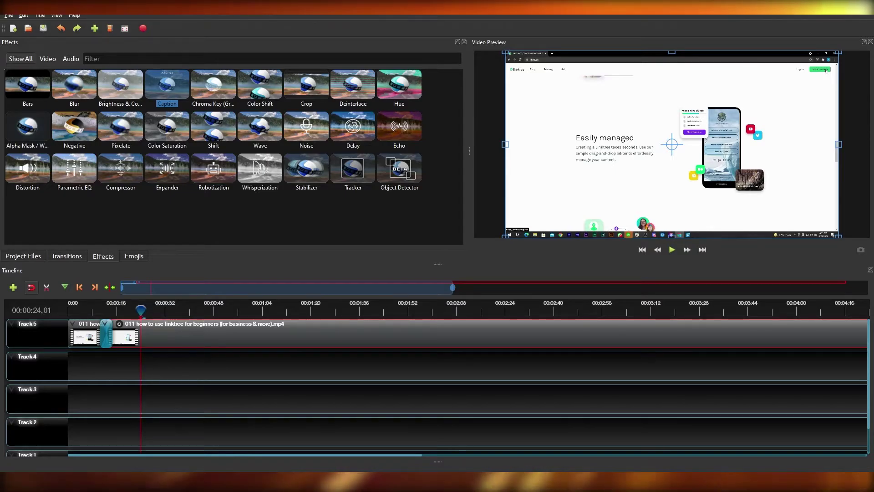
pyautogui.rightClick(165, 101)
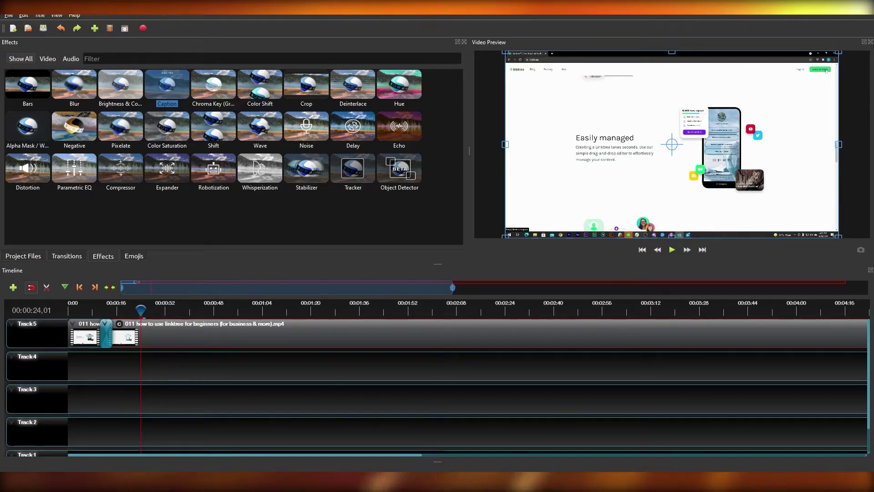
pyautogui.click(195, 105)
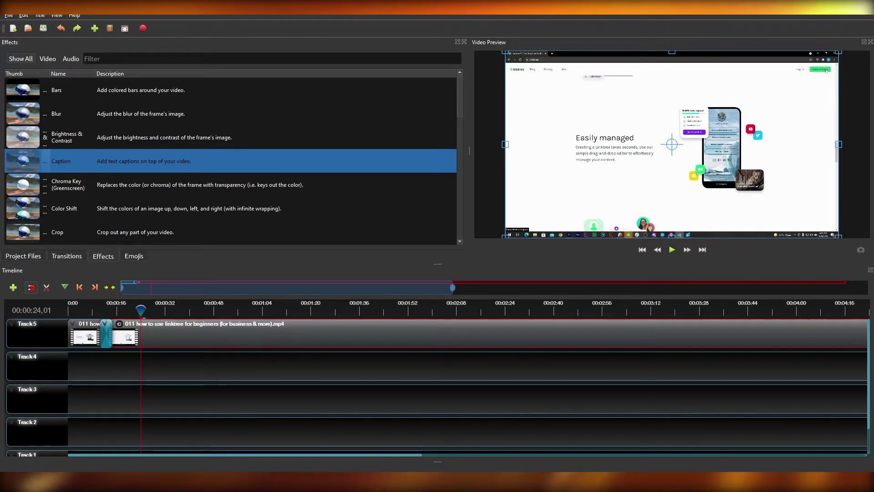
pyautogui.moveTo(62, 161); pyautogui.dragTo(182, 335)
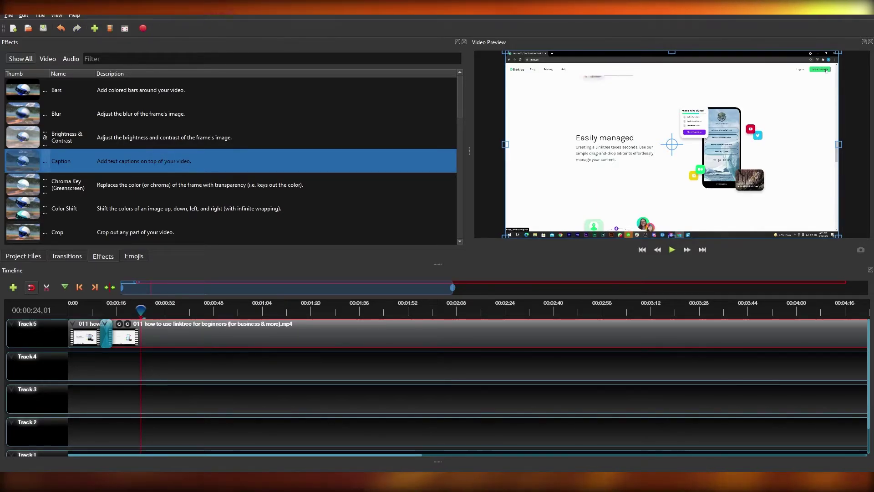
# - Open the Caption effect's text for editing, move the playhead to about 20 seconds, and replace the default caption text
pyautogui.click(127, 324)
pyautogui.click(134, 311)
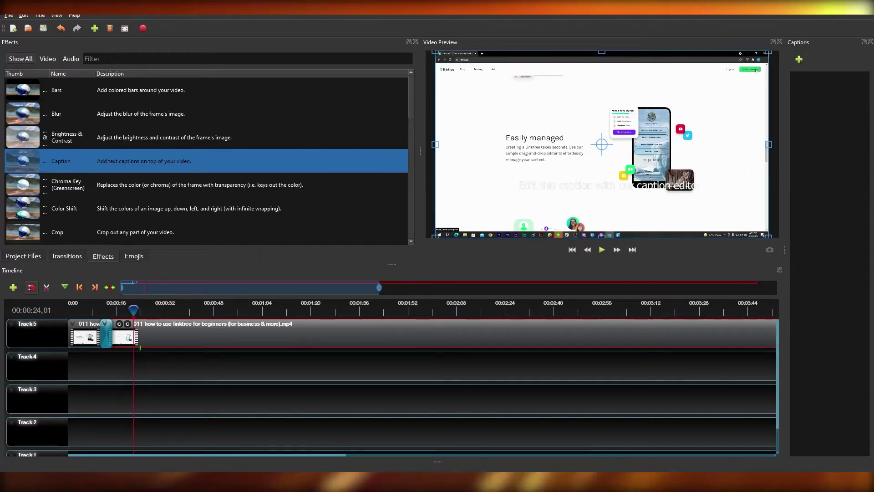
pyautogui.moveTo(133, 311); pyautogui.dragTo(129, 310)
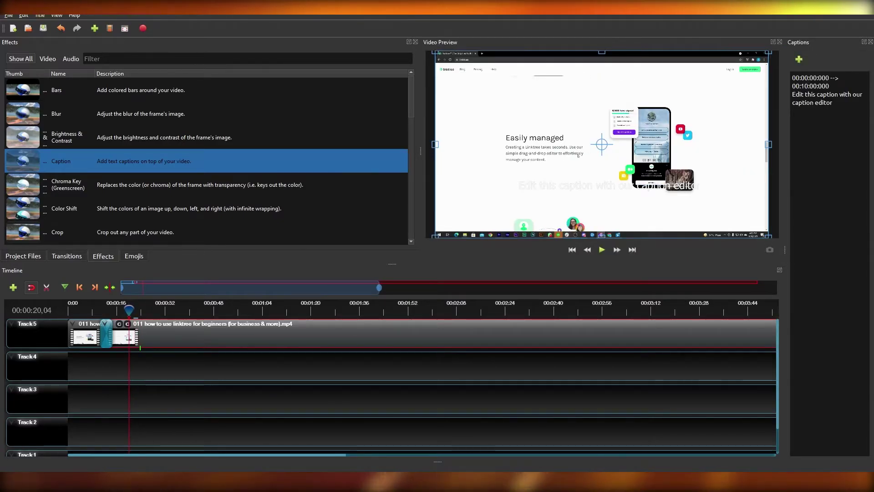
pyautogui.click(824, 94)
pyautogui.moveTo(833, 103); pyautogui.dragTo(792, 95)
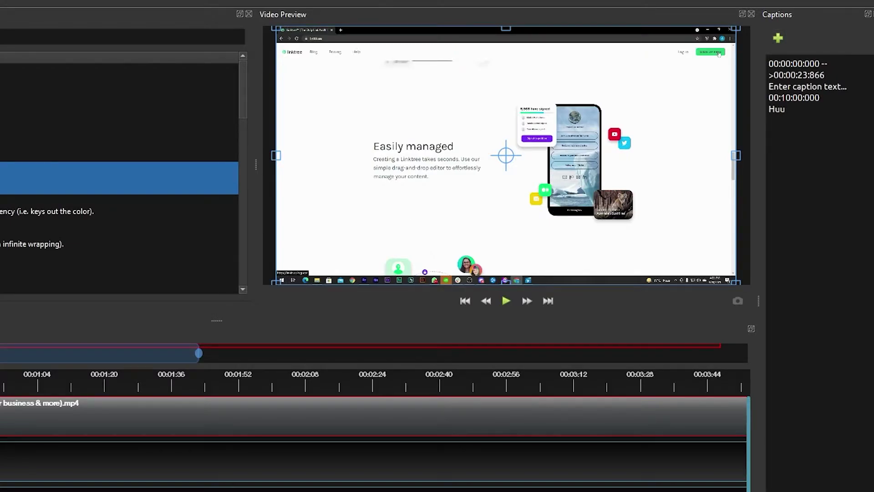
pyautogui.press('Escape')
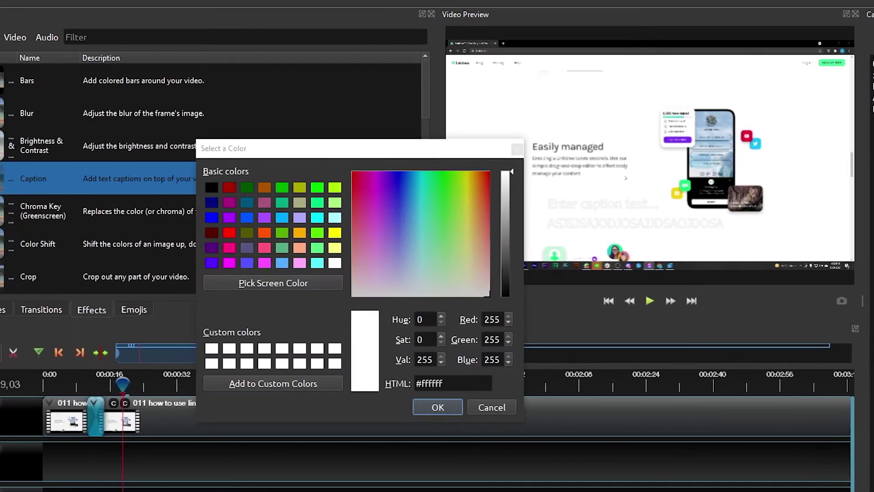
# - Set the caption's text color to black and change its text to "hi guys how are you"
pyautogui.click(267, 187)
pyautogui.click(493, 407)
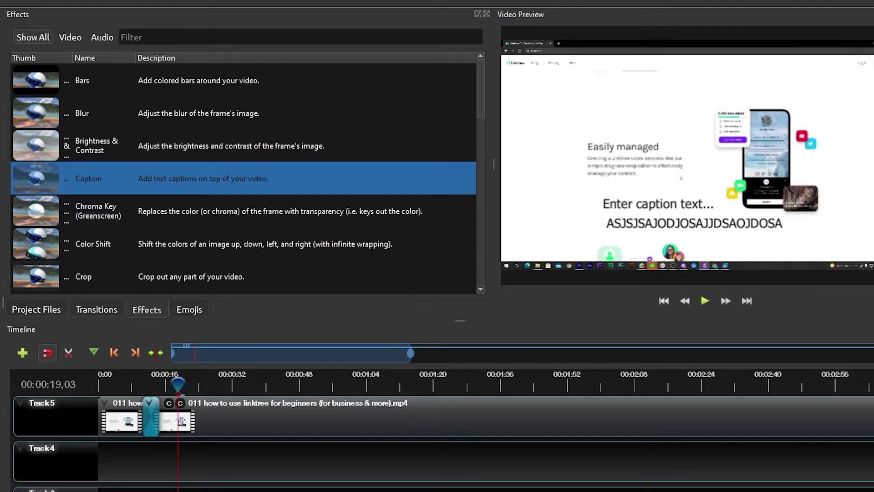
pyautogui.press('BackSpace')
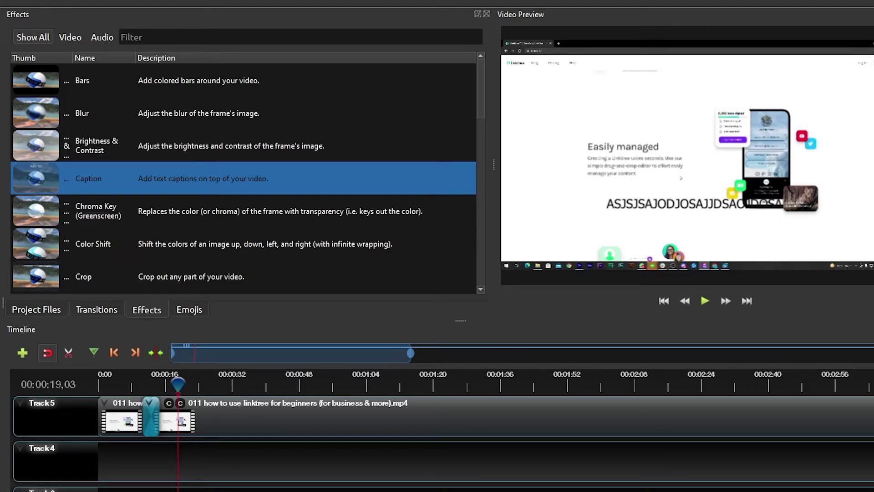
pyautogui.write('hi guys how are you')
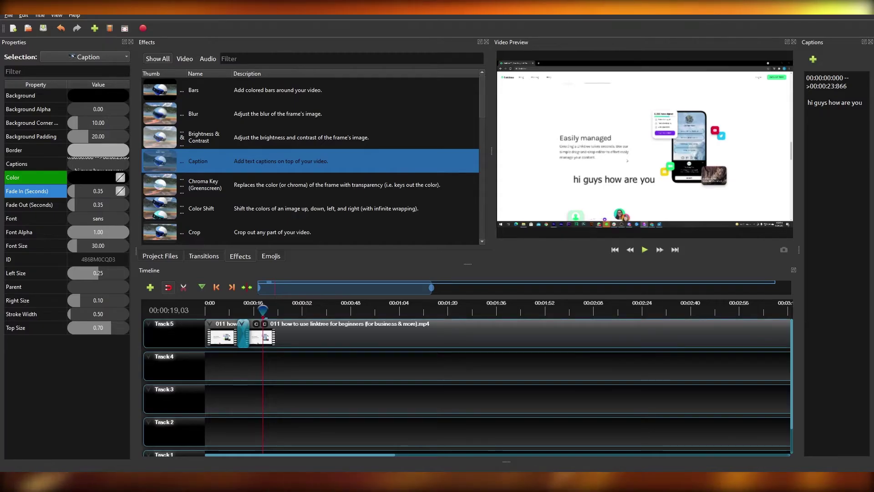
# - Try to reposition the caption by moving the longer clip in the preview, and undo the move
pyautogui.click(292, 335)
pyautogui.click(264, 324)
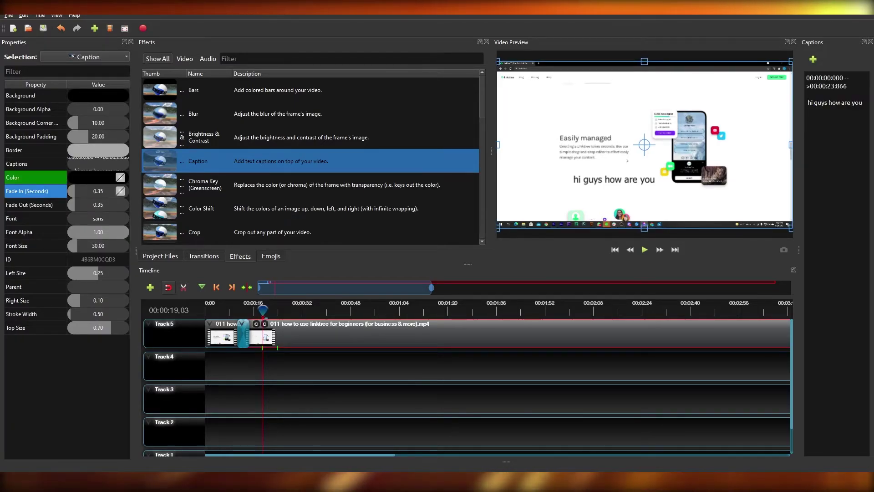
pyautogui.moveTo(644, 145); pyautogui.dragTo(640, 169)
pyautogui.hotkey('ctrl', 'z')
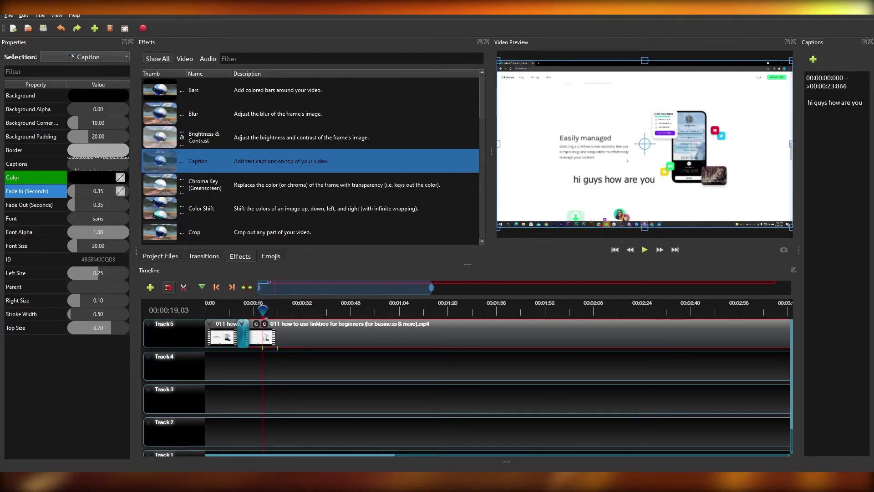
# - Open the Crop effect's properties on the longer clip, try a Right Size of 0.29, and return it to 0.00
pyautogui.click(257, 323)
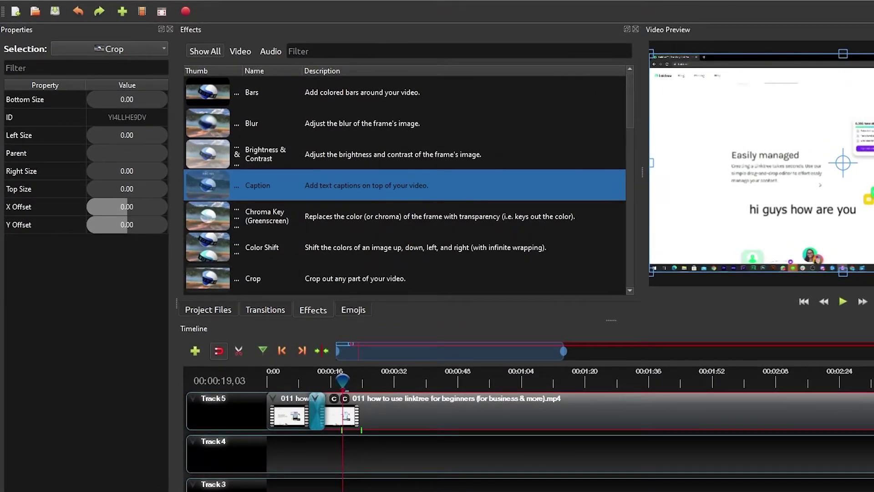
pyautogui.moveTo(91, 171); pyautogui.dragTo(110, 171)
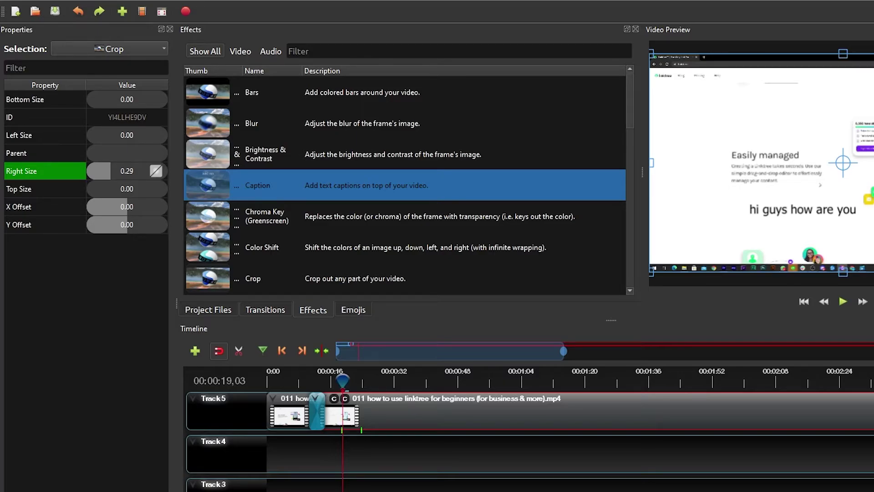
pyautogui.moveTo(102, 172); pyautogui.dragTo(87, 171)
# - Set the Crop effect's Bottom Size and Top Size to 0.07 each
pyautogui.click(123, 99)
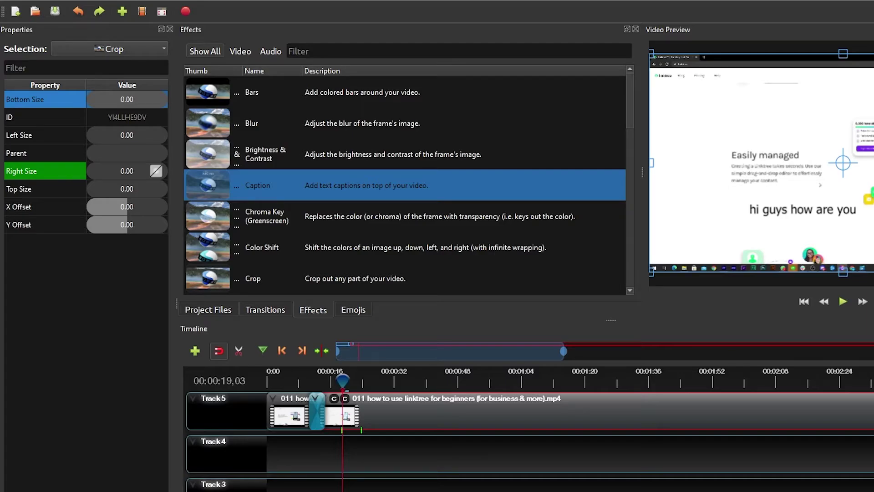
pyautogui.moveTo(88, 99); pyautogui.dragTo(97, 100)
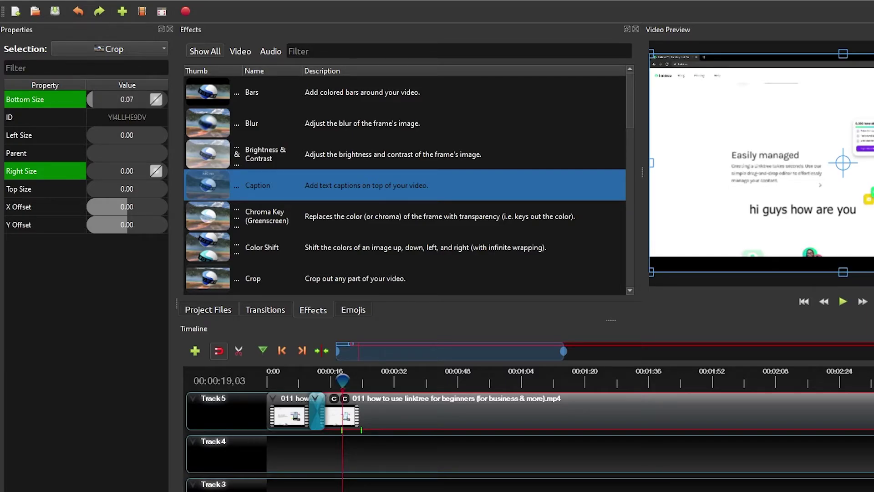
pyautogui.click(123, 189)
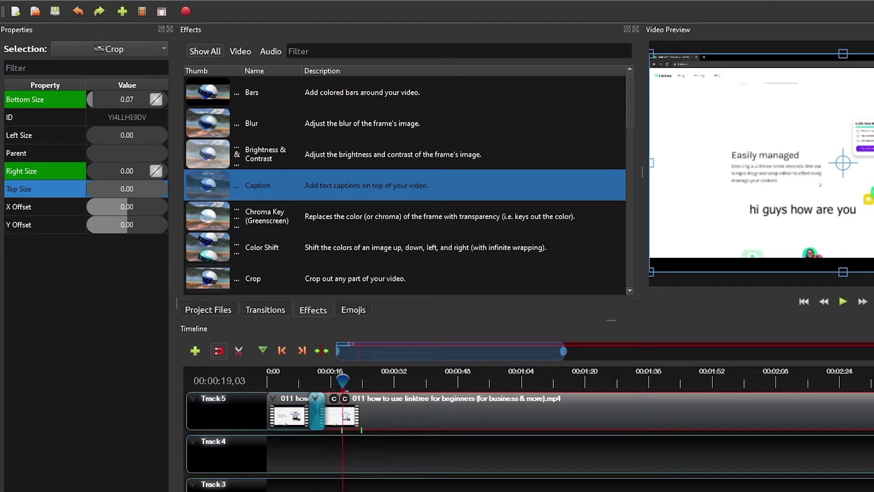
pyautogui.moveTo(89, 189); pyautogui.dragTo(95, 189)
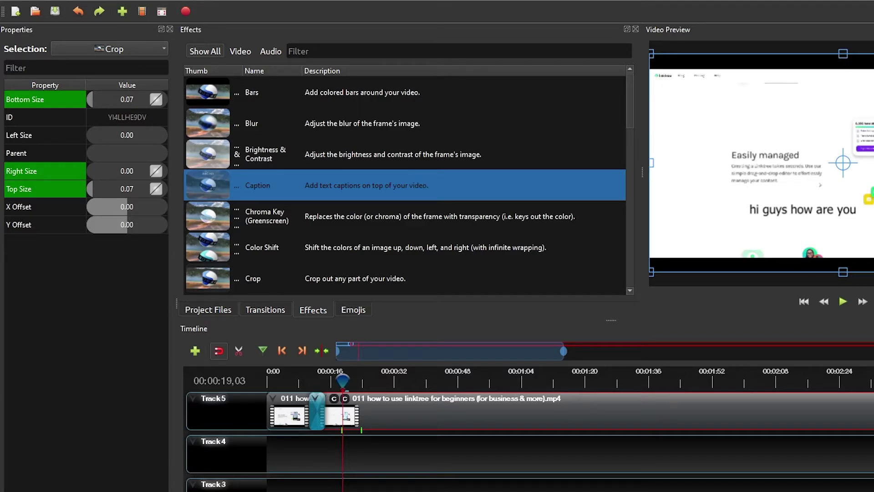
# - Apply the Blur effect to the longer clip on Track 5 and open the effect's properties
pyautogui.click(424, 247)
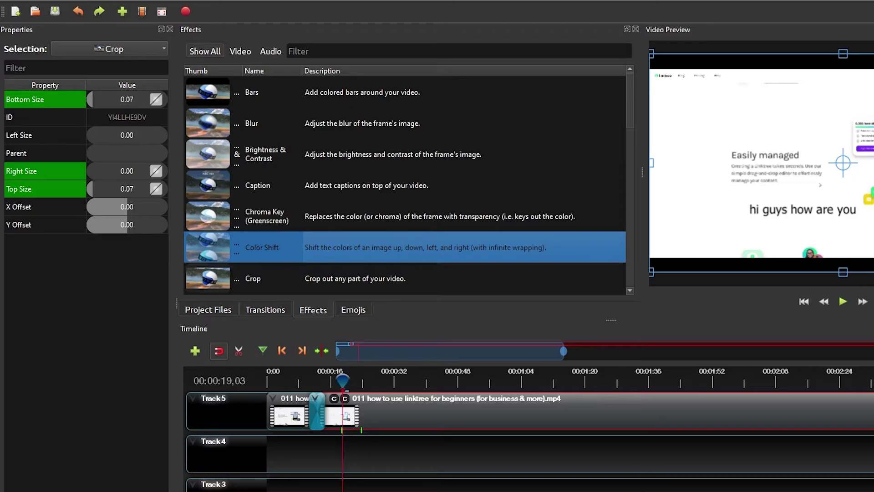
pyautogui.click(273, 123)
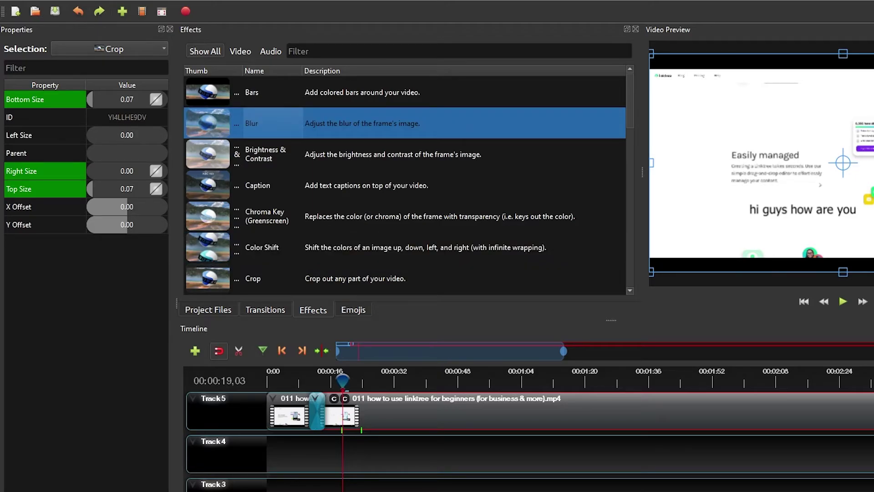
pyautogui.moveTo(273, 124); pyautogui.dragTo(387, 412)
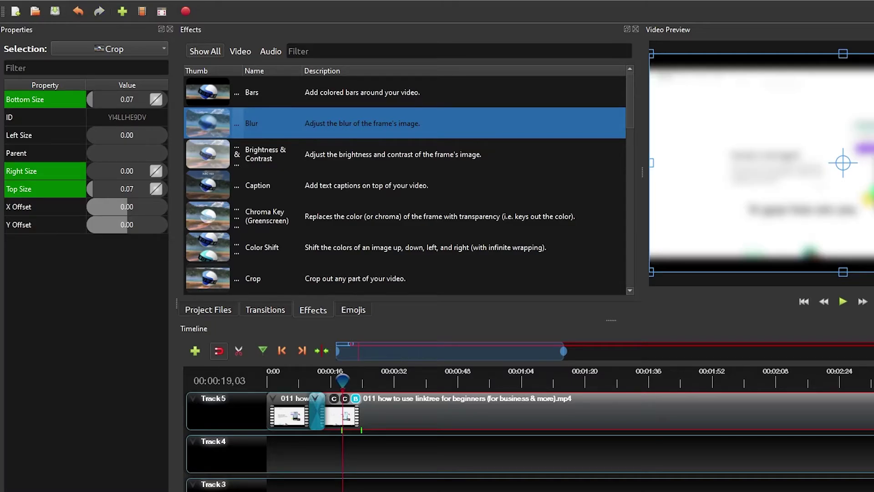
pyautogui.click(355, 399)
pyautogui.rightClick(357, 400)
pyautogui.click(389, 408)
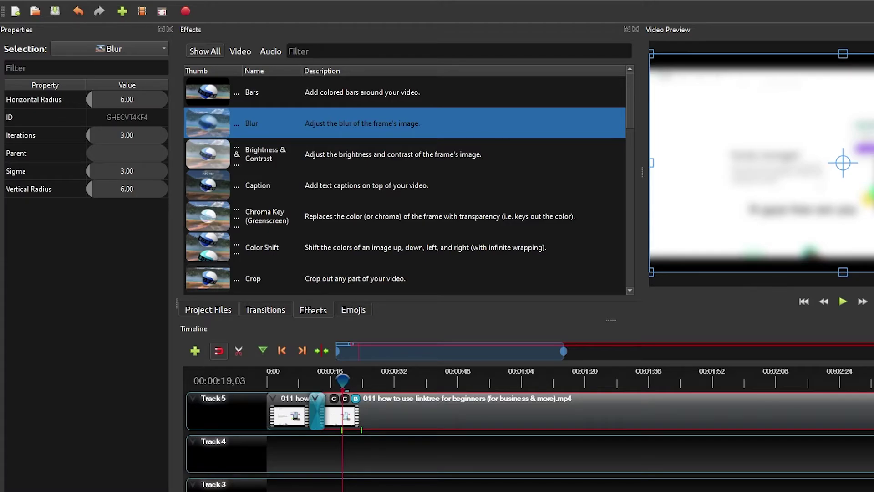
# - Set the Blur effect's Horizontal Radius, Sigma and Vertical Radius to 0.00
pyautogui.click(127, 99)
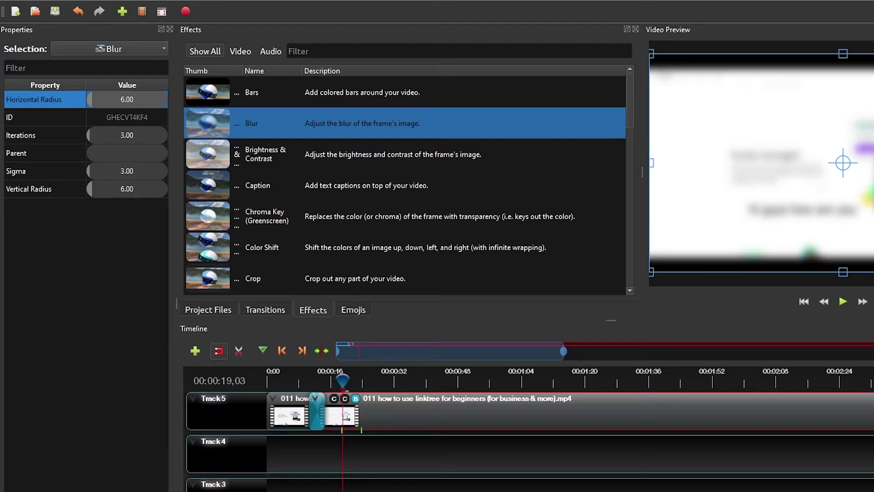
pyautogui.moveTo(106, 99); pyautogui.dragTo(87, 99)
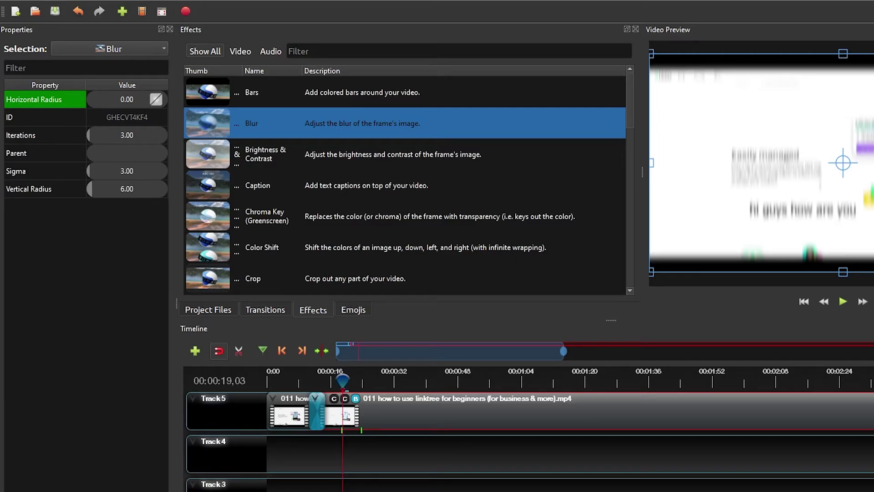
pyautogui.moveTo(97, 171); pyautogui.dragTo(106, 171)
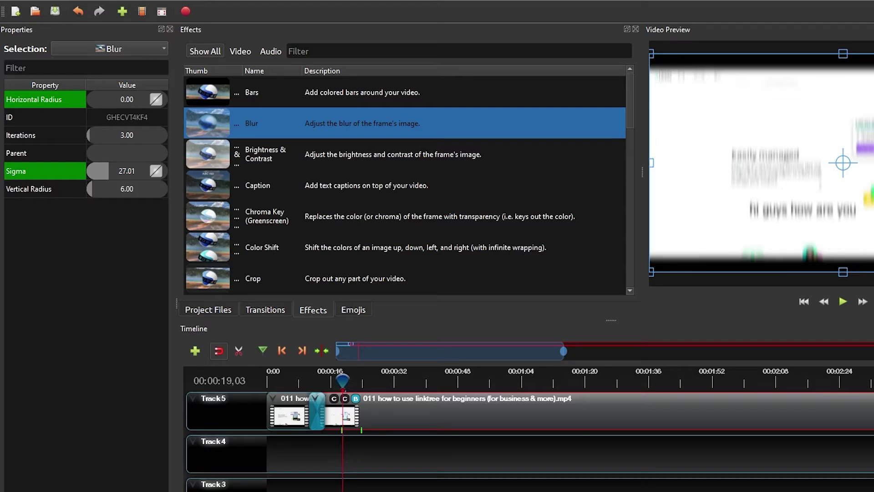
pyautogui.moveTo(108, 171); pyautogui.dragTo(87, 189)
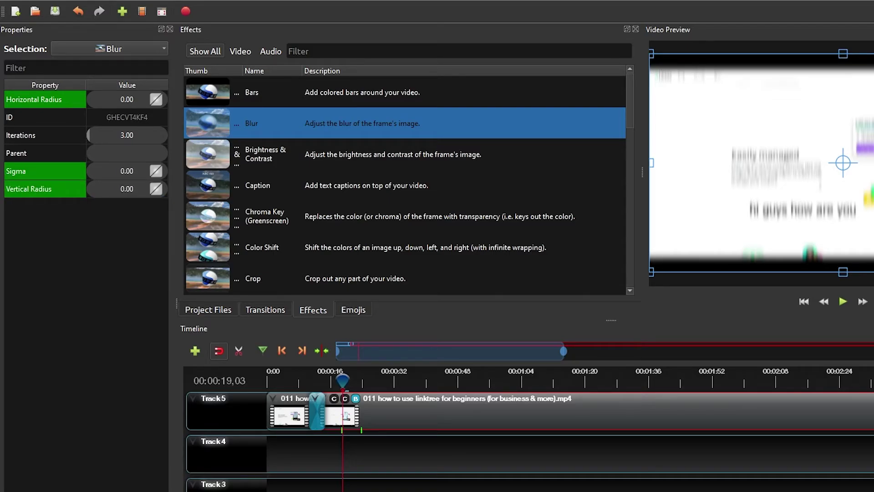
# - Try the Blur effect with Iterations 3.65, Vertical Radius 8.76 and Horizontal Radius 13.14
pyautogui.moveTo(92, 135); pyautogui.dragTo(99, 135)
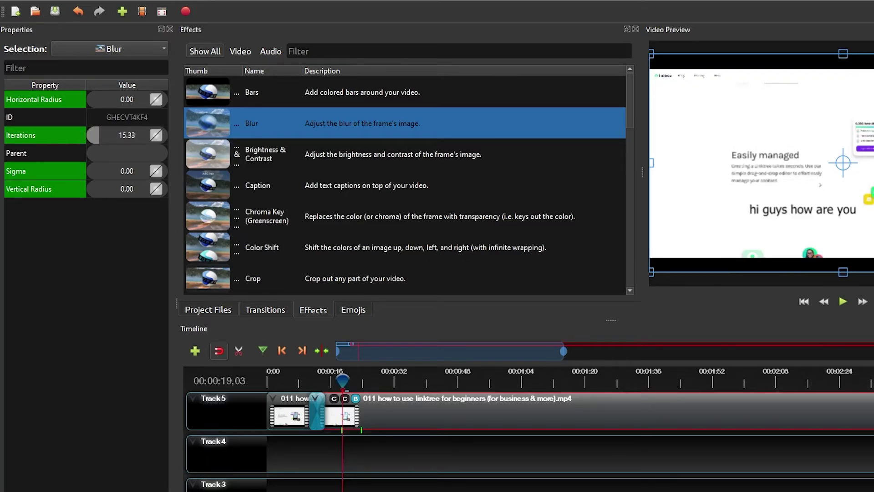
pyautogui.click(99, 136)
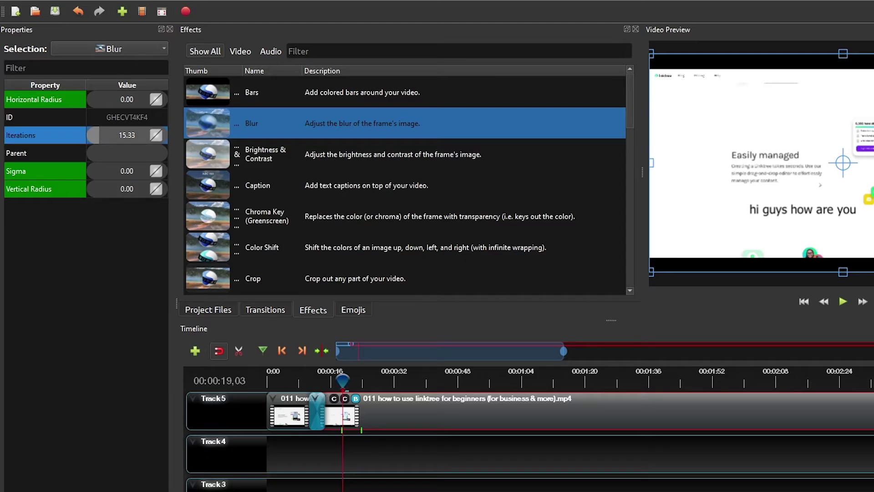
pyautogui.moveTo(99, 135); pyautogui.dragTo(91, 136)
pyautogui.moveTo(89, 189); pyautogui.dragTo(94, 189)
pyautogui.click(90, 99)
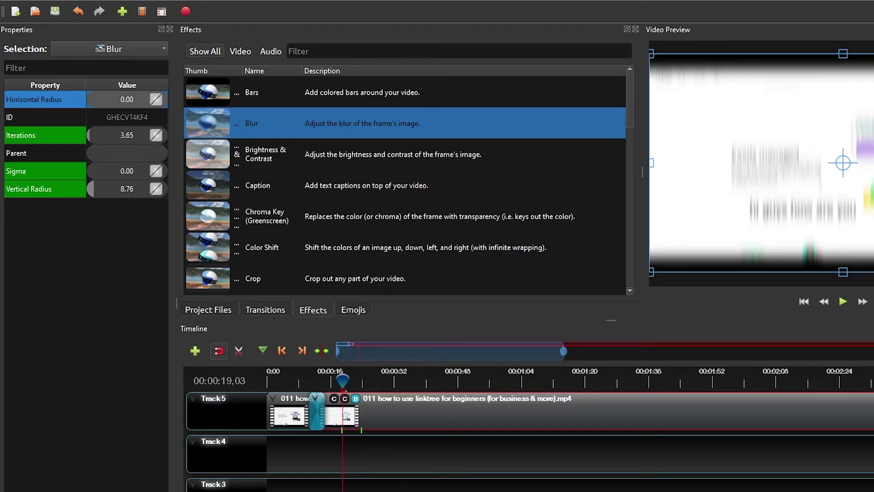
pyautogui.moveTo(90, 99); pyautogui.dragTo(96, 99)
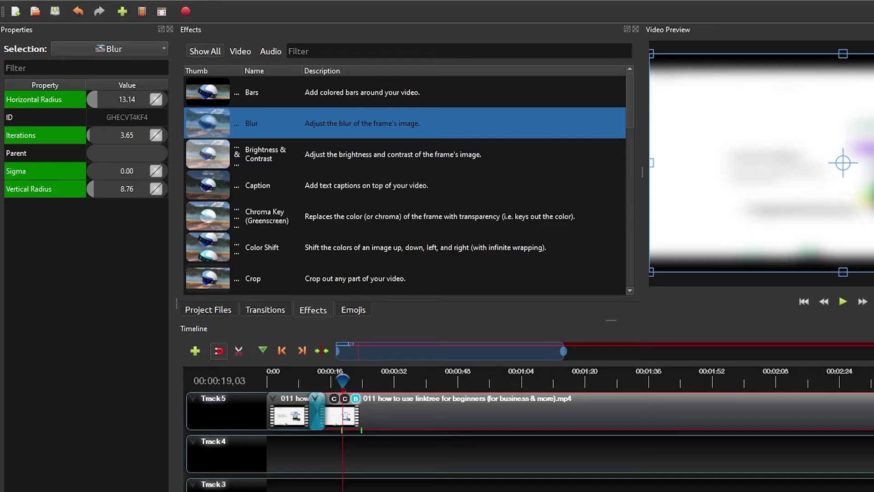
# - Delete the longer clip on Track 5 and undo the deletion
pyautogui.press('Delete')
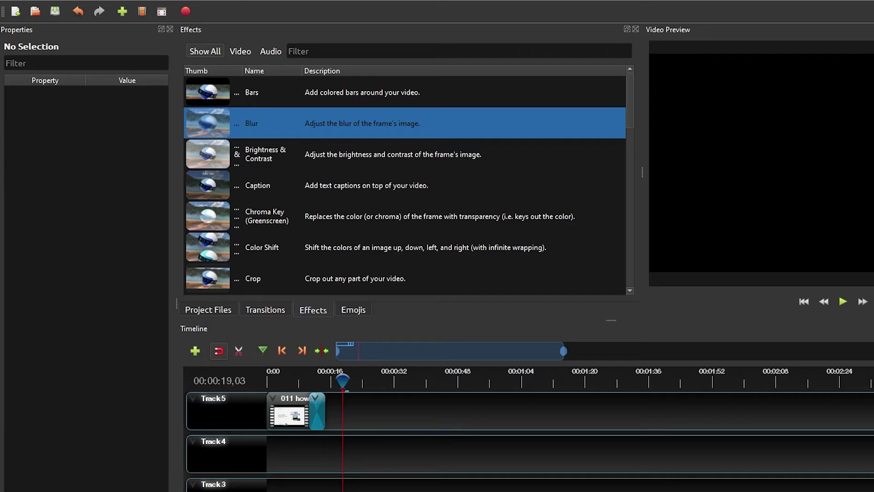
pyautogui.hotkey('ctrl', 'z')
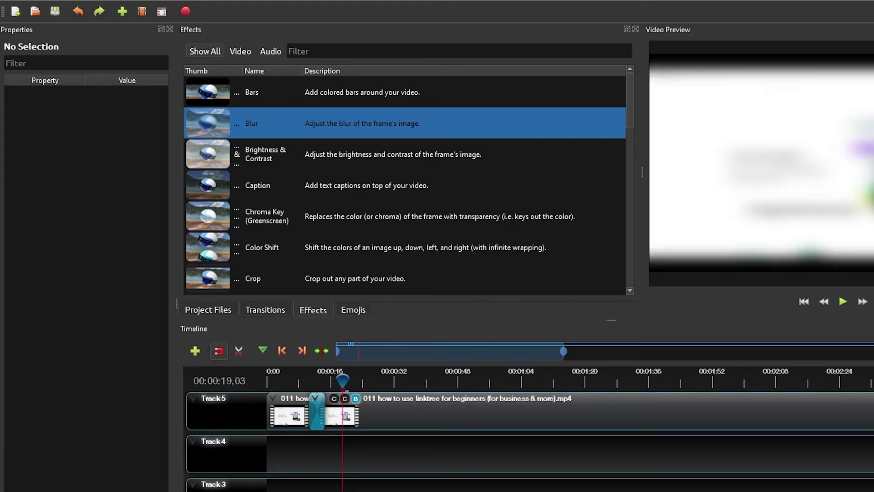
# - Reopen the Blur effect's properties on the longer clip and set Vertical Radius, Iterations and Horizontal Radius to 0.00
pyautogui.click(356, 399)
pyautogui.click(127, 189)
pyautogui.moveTo(94, 189); pyautogui.dragTo(86, 189)
pyautogui.moveTo(90, 135); pyautogui.dragTo(86, 136)
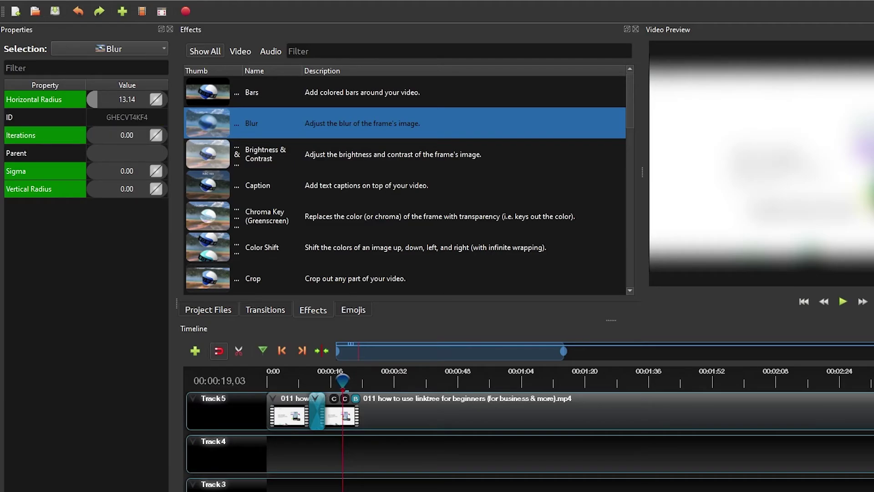
pyautogui.moveTo(97, 99); pyautogui.dragTo(86, 99)
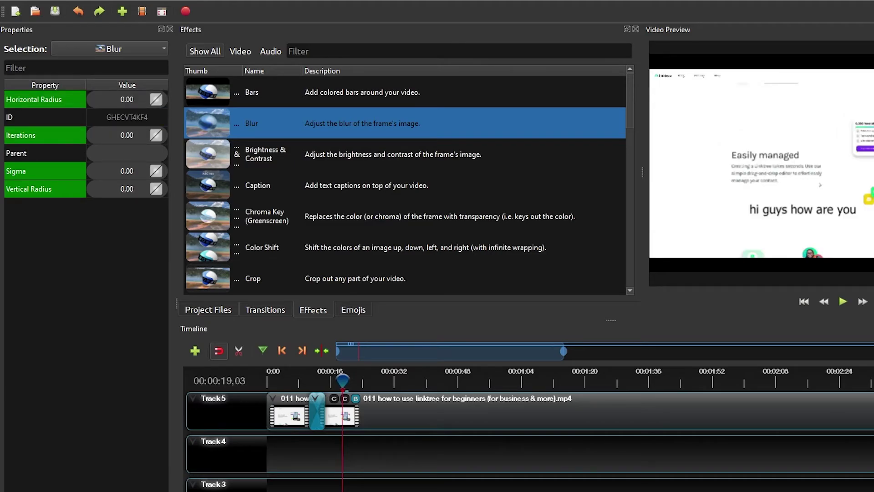
# - Display the emoji library and move both clips with their transition from Track 5 to Track 4
pyautogui.click(410, 415)
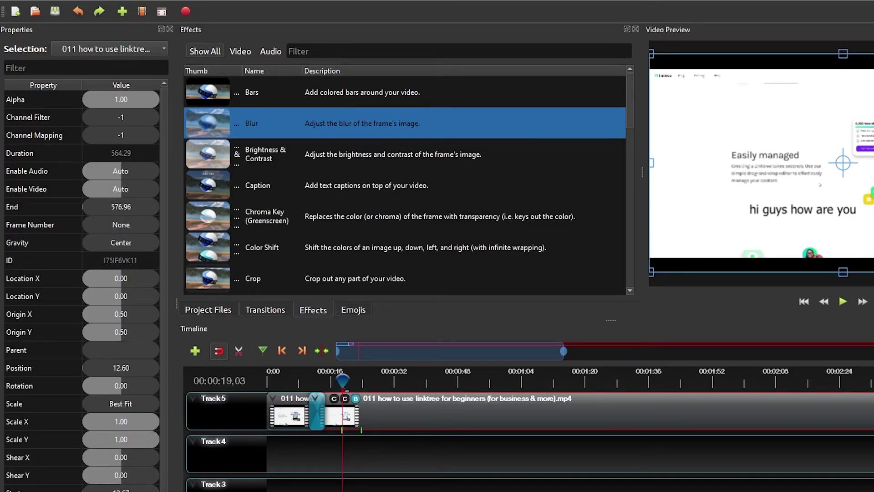
pyautogui.click(208, 310)
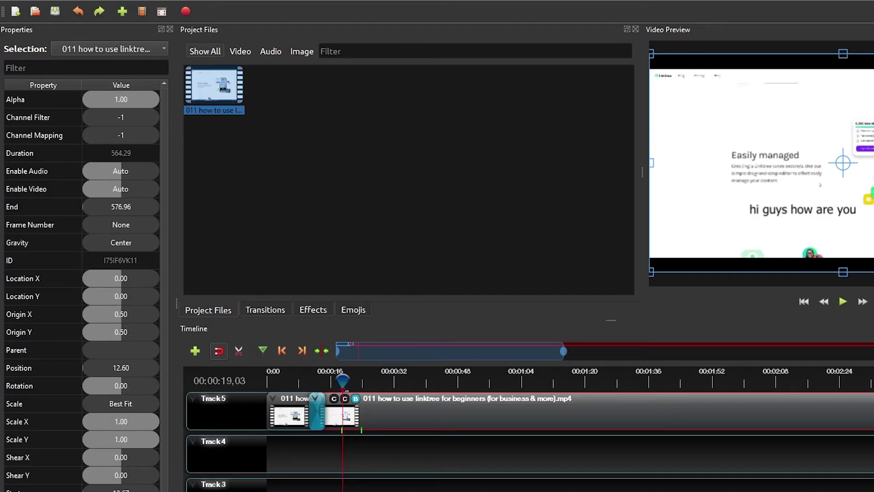
pyautogui.click(353, 310)
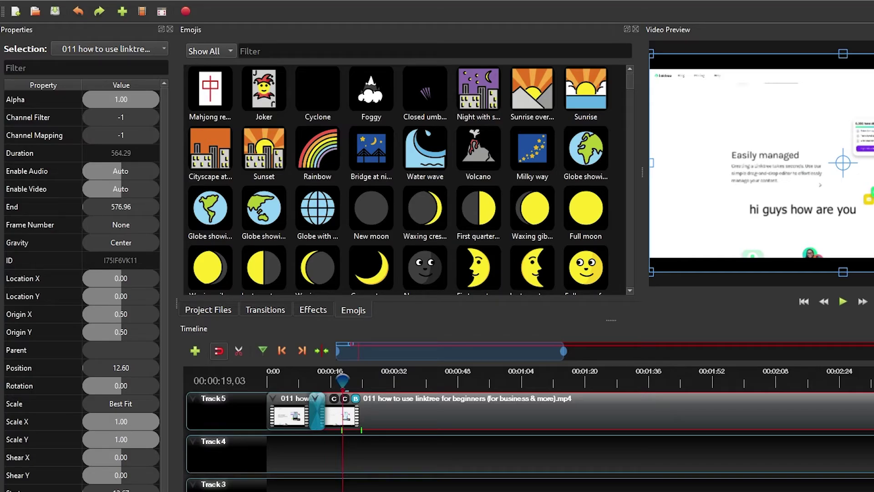
pyautogui.moveTo(406, 458); pyautogui.dragTo(291, 455)
pyautogui.click(409, 413)
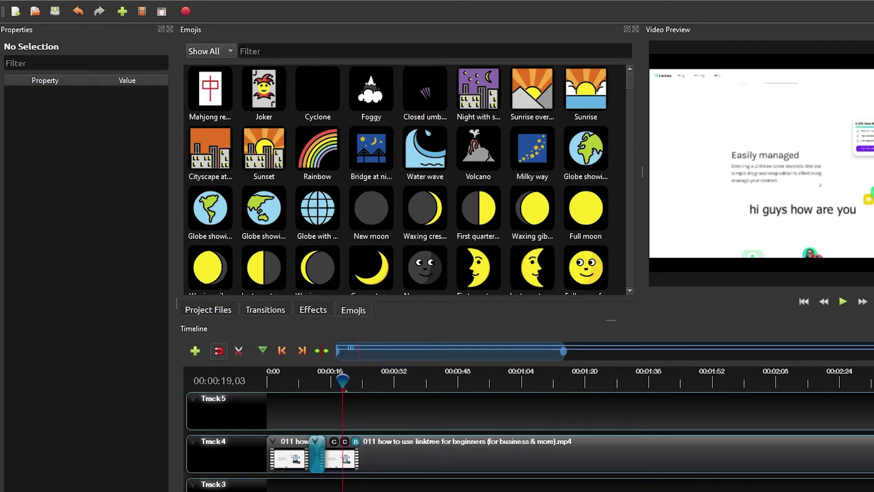
# - Add the Mushroom emoji to Track 5 starting at about 16.5 seconds and extend its duration to about 66.55 seconds
pyautogui.scroll(-3, 269, 283)
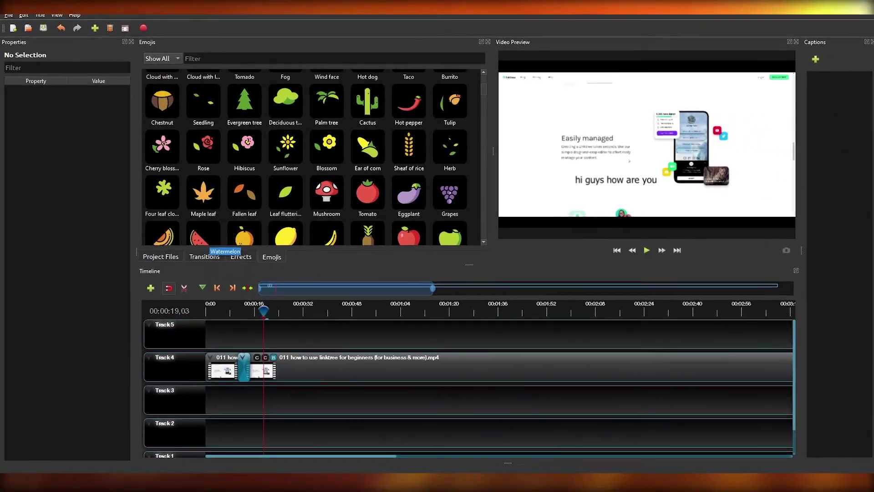
pyautogui.click(326, 193)
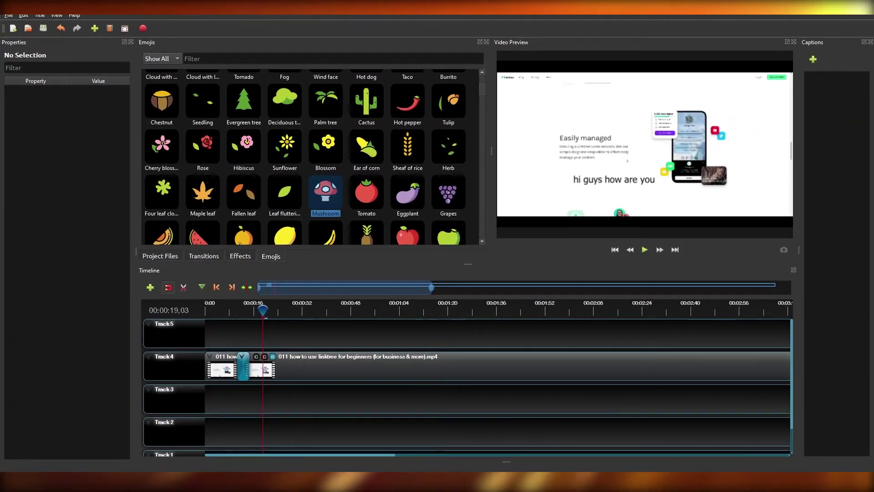
pyautogui.moveTo(326, 193); pyautogui.dragTo(272, 336)
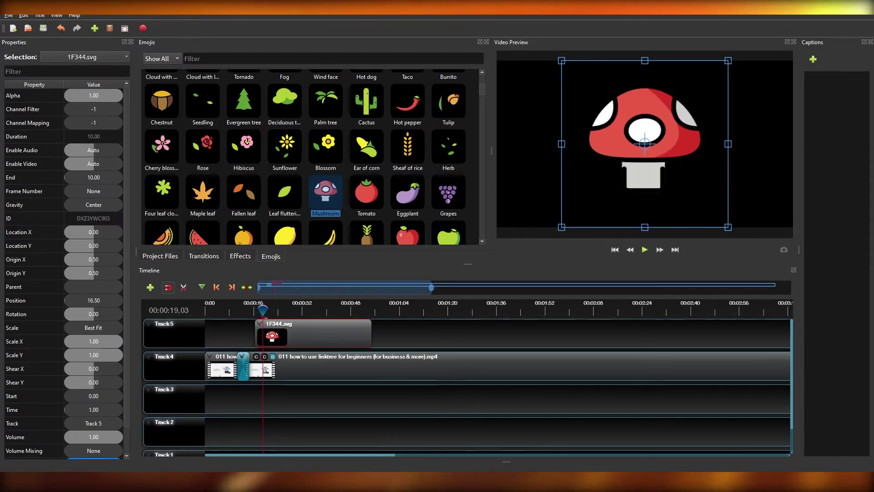
pyautogui.moveTo(371, 334); pyautogui.dragTo(457, 333)
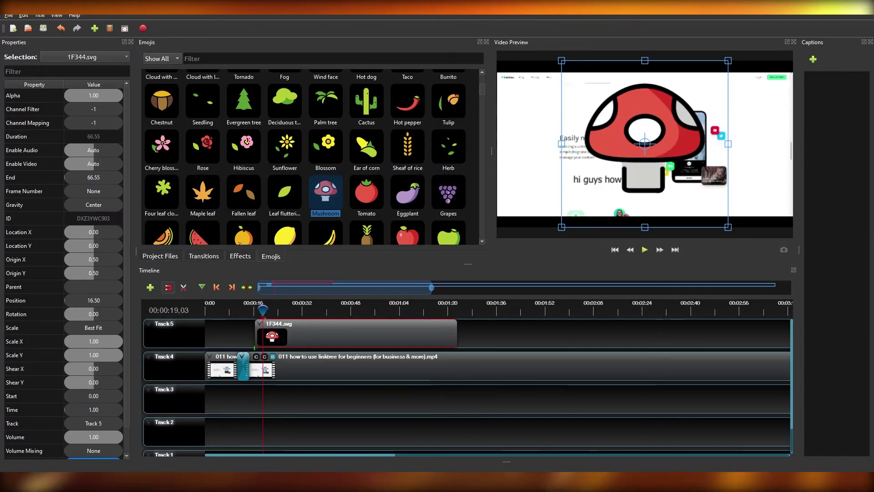
# - At 00:00:39,19, move the mushroom emoji to the frame's lower left and shrink it to a scale of about 0.44 by 0.42
pyautogui.moveTo(262, 310); pyautogui.dragTo(325, 310)
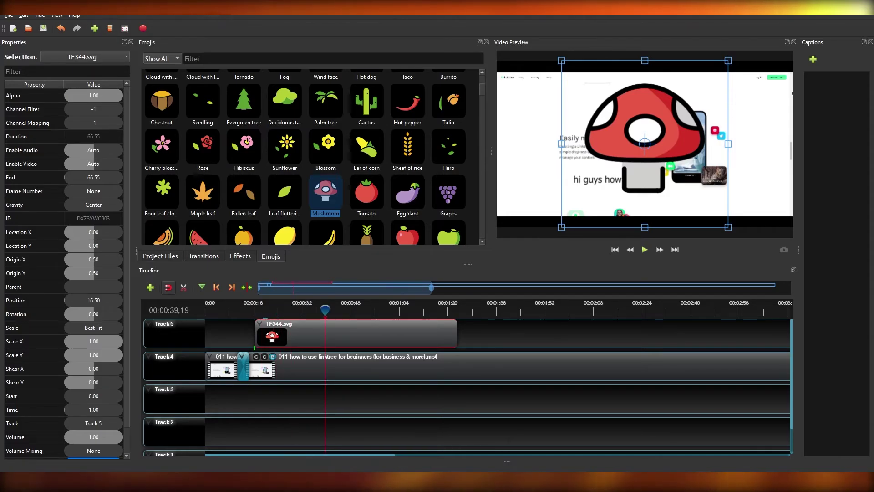
pyautogui.moveTo(645, 144); pyautogui.dragTo(562, 194)
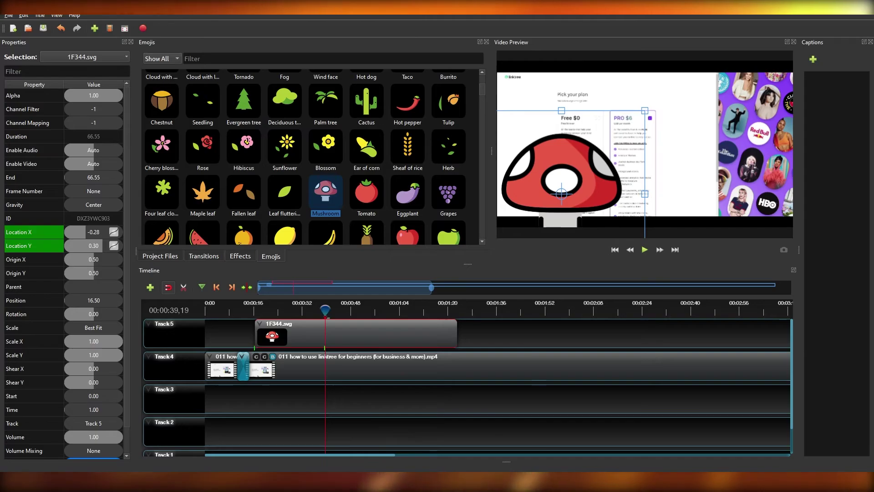
pyautogui.moveTo(645, 194); pyautogui.dragTo(644, 194)
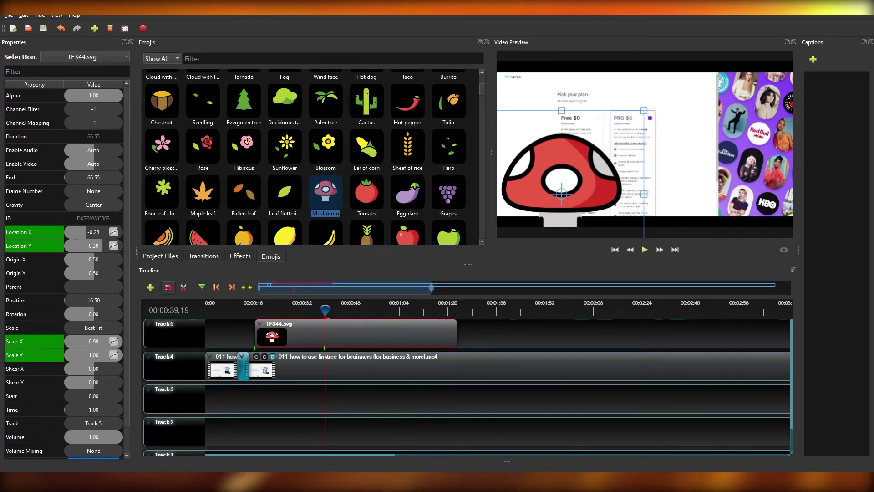
pyautogui.moveTo(644, 111); pyautogui.dragTo(598, 160)
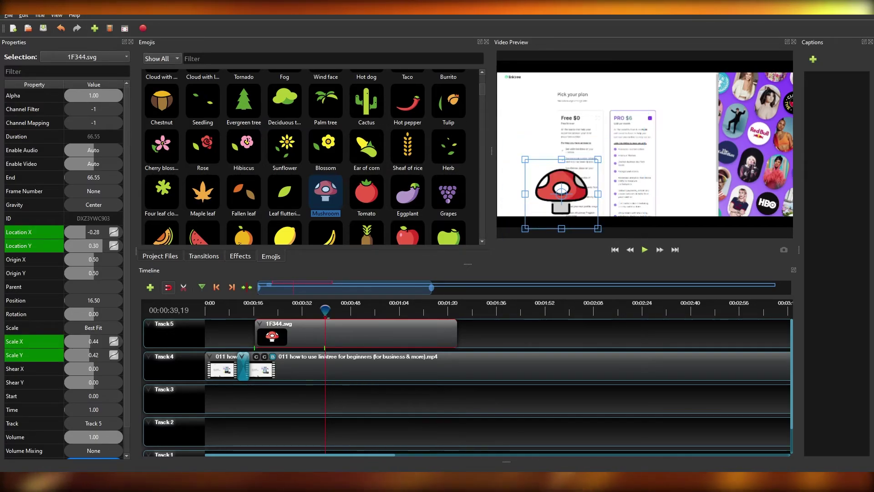
# - Shift the mushroom's origin to about 0.13, 0.34 and its location to about -0.36, 0.29, and deselect it
pyautogui.moveTo(562, 194); pyautogui.dragTo(535, 182)
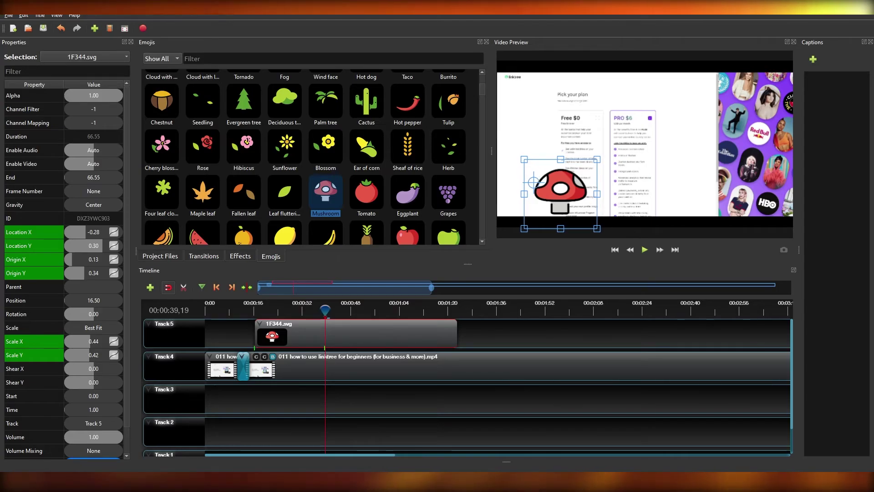
pyautogui.moveTo(561, 194); pyautogui.dragTo(537, 192)
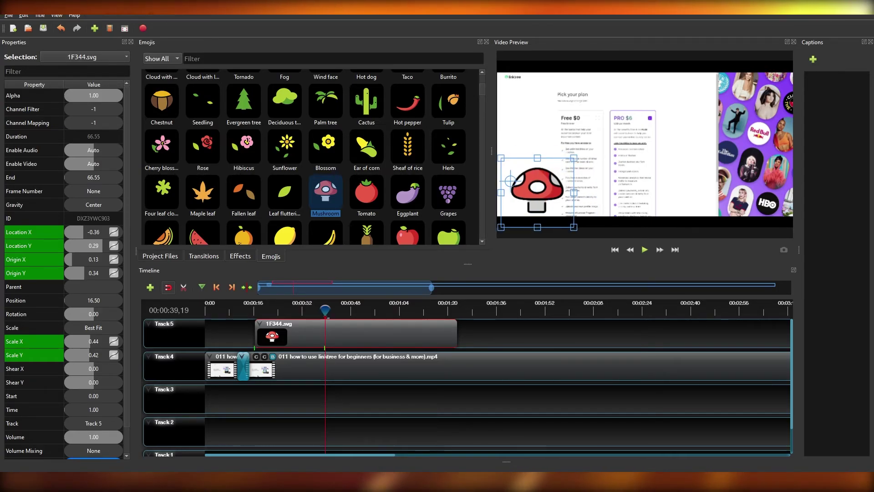
pyautogui.click(520, 399)
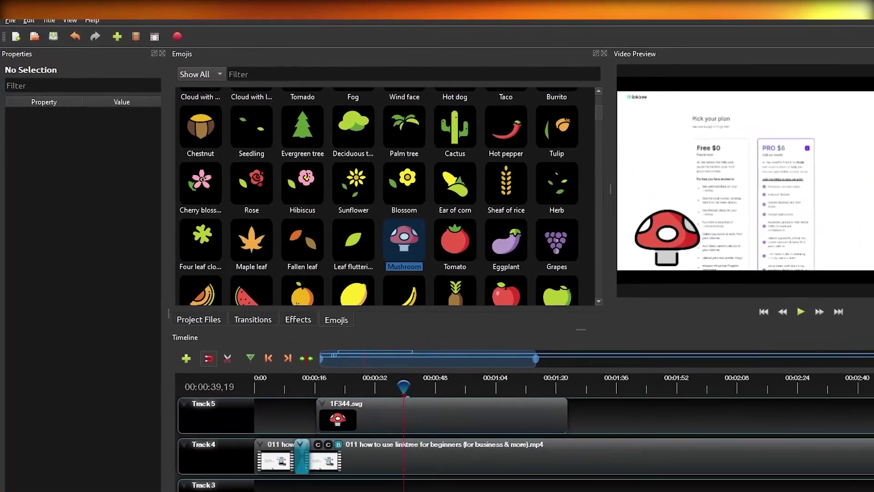
# - Examine the project file commands and the available project export formats
pyautogui.click(10, 20)
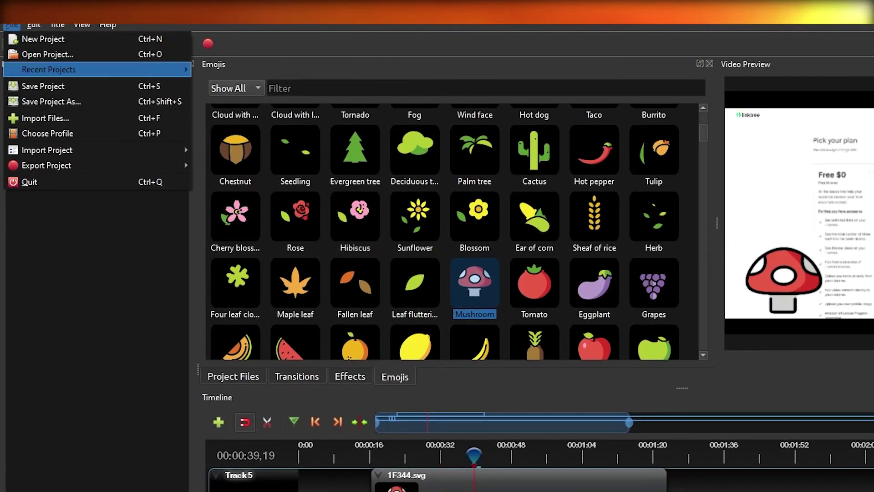
pyautogui.press('Down')
pyautogui.press('Down')
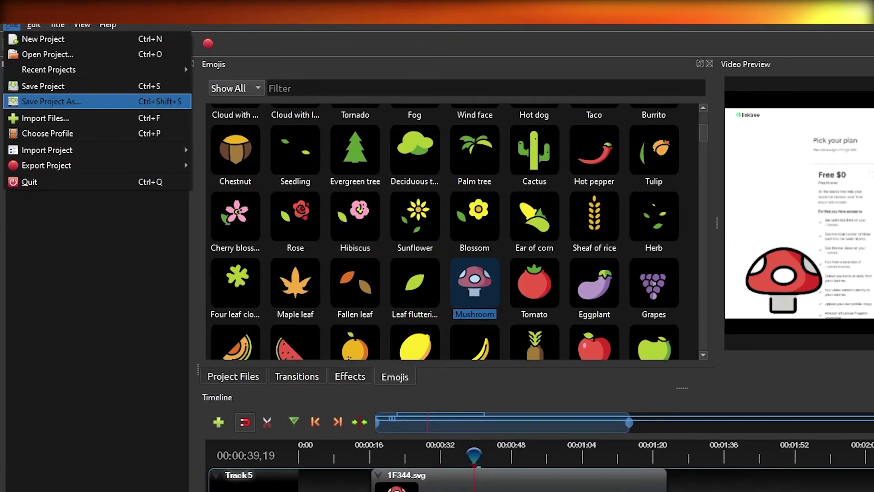
pyautogui.press('Down')
pyautogui.press('Down')
pyautogui.press('Down')
pyautogui.press('Down')
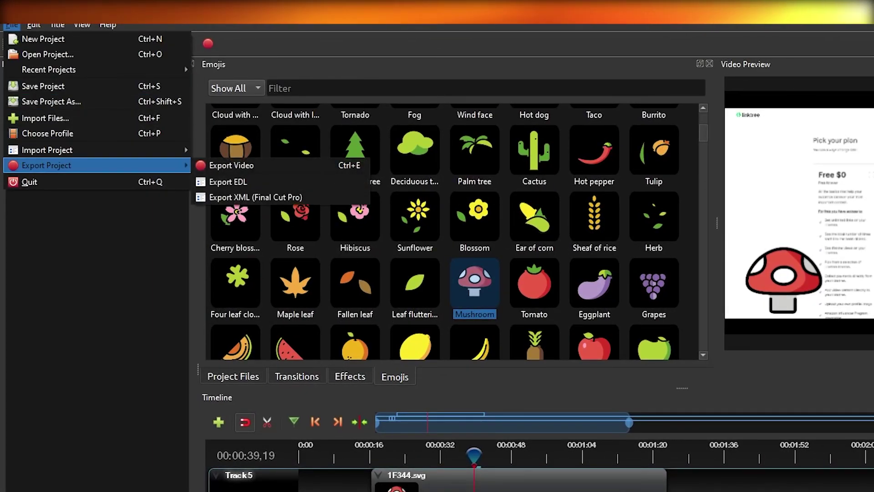
pyautogui.press('Escape')
pyautogui.press('Escape')
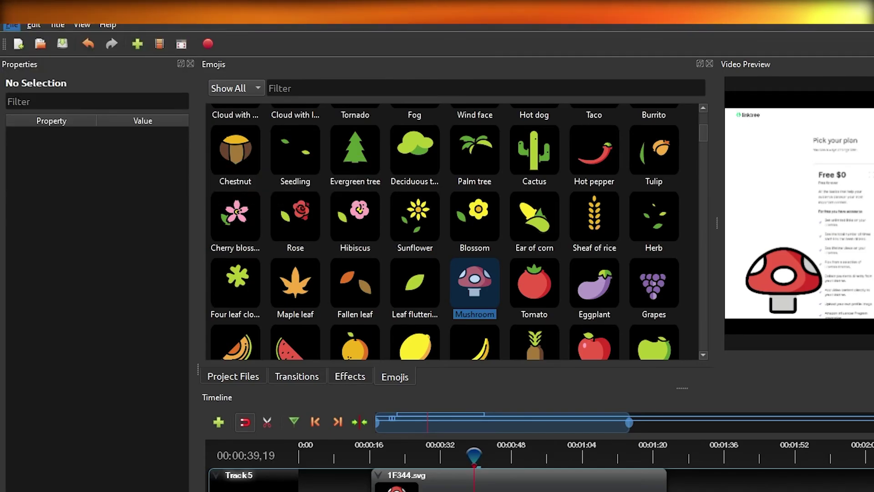
# - Open the video export settings and set the video profile to HD 1080p 59.94 fps (1920x1080), keeping High quality and MP4 (h.264)
pyautogui.hotkey('ctrl', 'e')
pyautogui.click(663, 381)
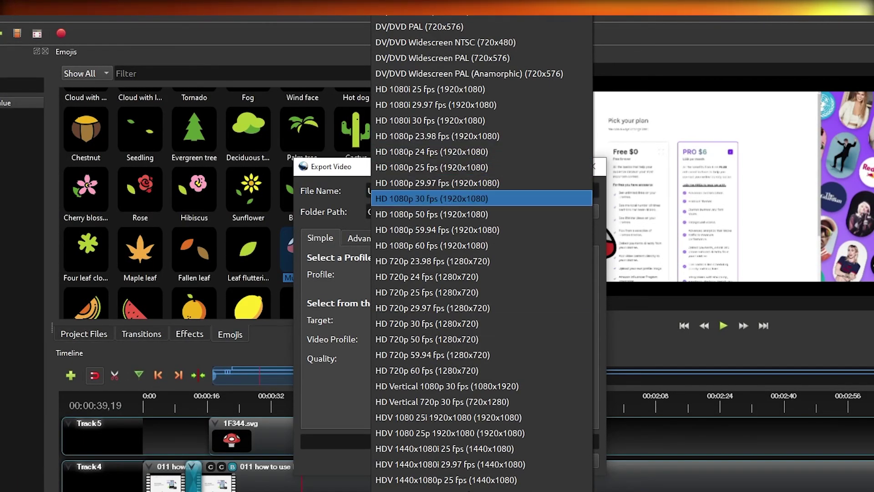
pyautogui.click(437, 230)
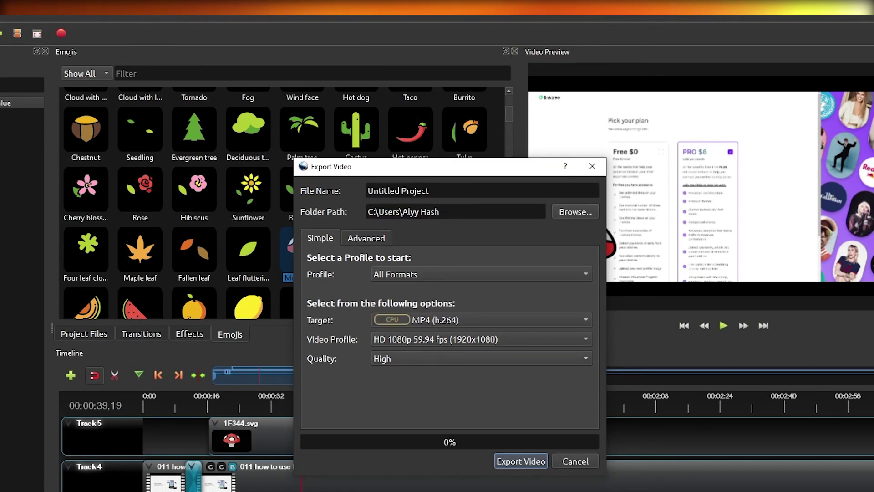
pyautogui.click(482, 359)
pyautogui.click(482, 358)
pyautogui.click(481, 320)
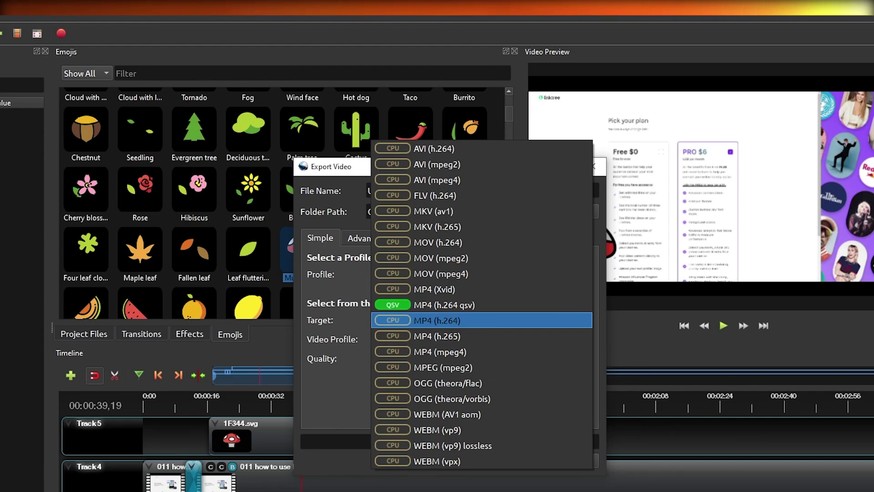
pyautogui.press('Escape')
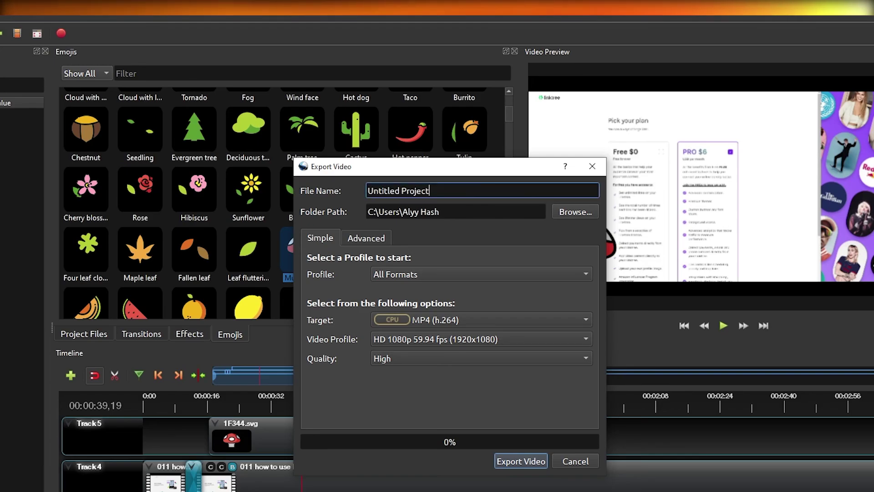
# - Replace the default file name of the exported video
pyautogui.hotkey('ctrl', 'a')
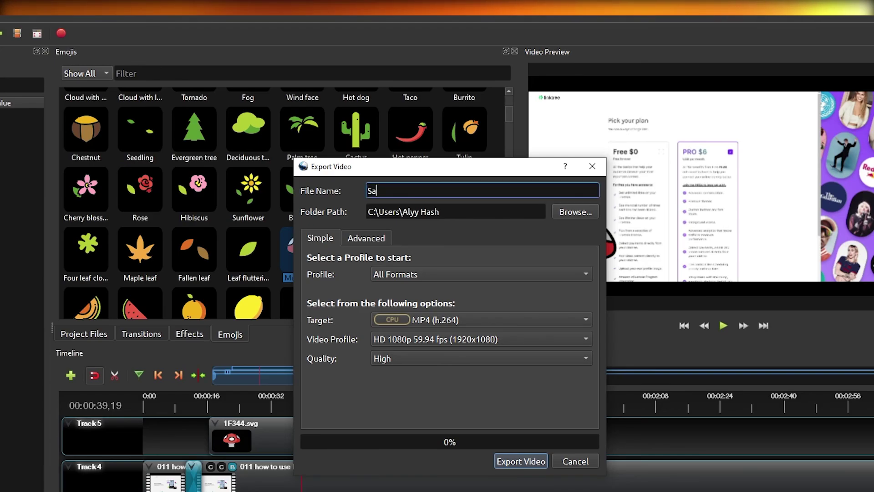